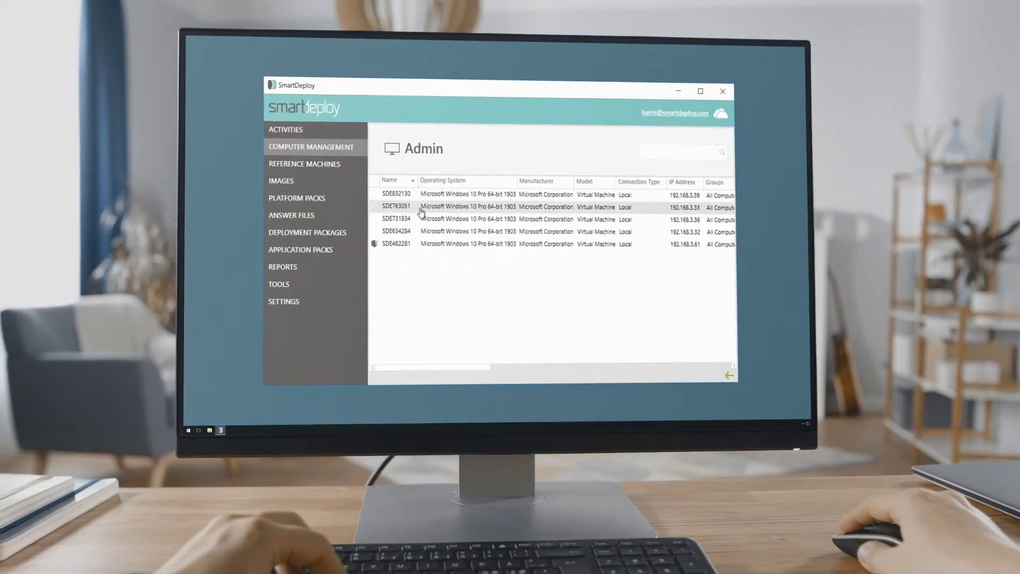
# Go to Applications & Tasks to list the AnyConnect, Chrome and Teams x64 application packs.
pyautogui.click(689, 221)
pyautogui.click(425, 200)
pyautogui.click(492, 212)
pyautogui.click(386, 295)
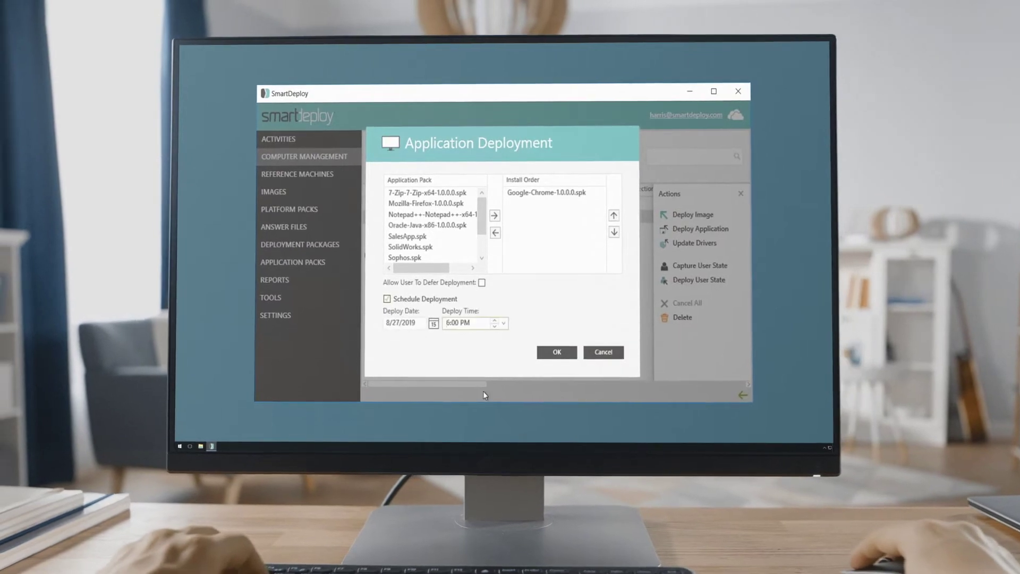
pyautogui.click(555, 358)
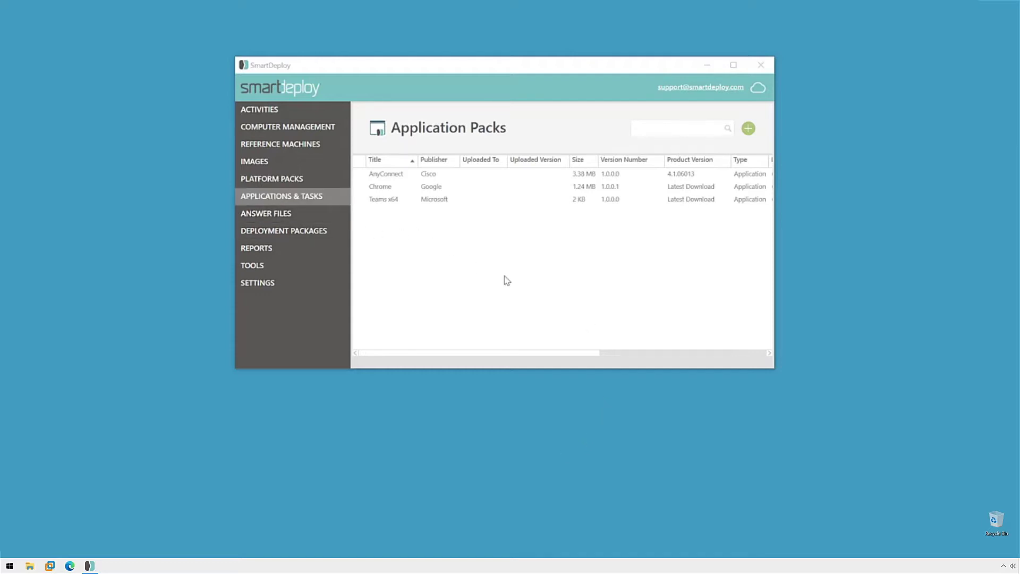
# Start creating an application pack from the green + menu and pass the welcome page.
pyautogui.click(748, 129)
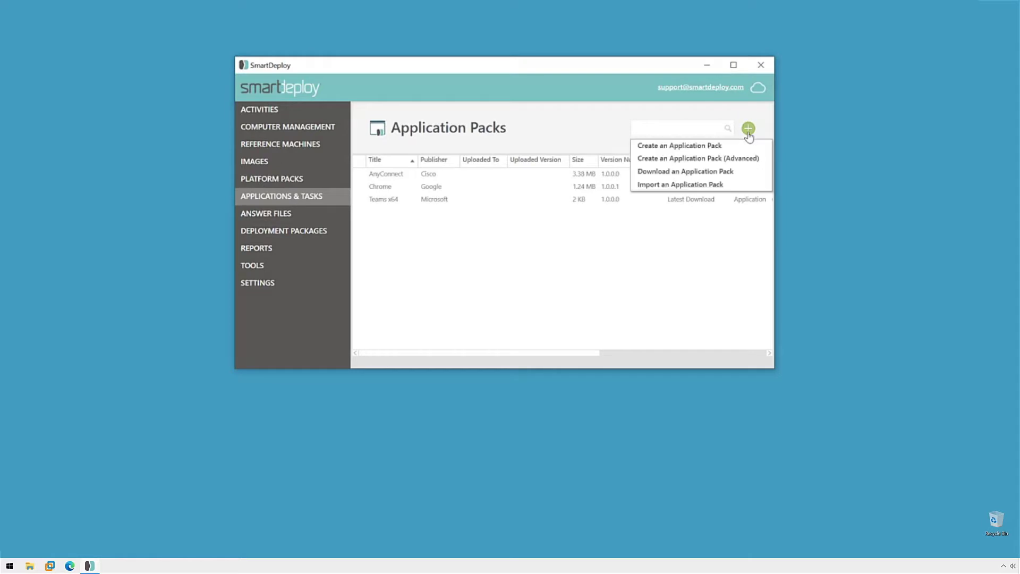
pyautogui.click(691, 146)
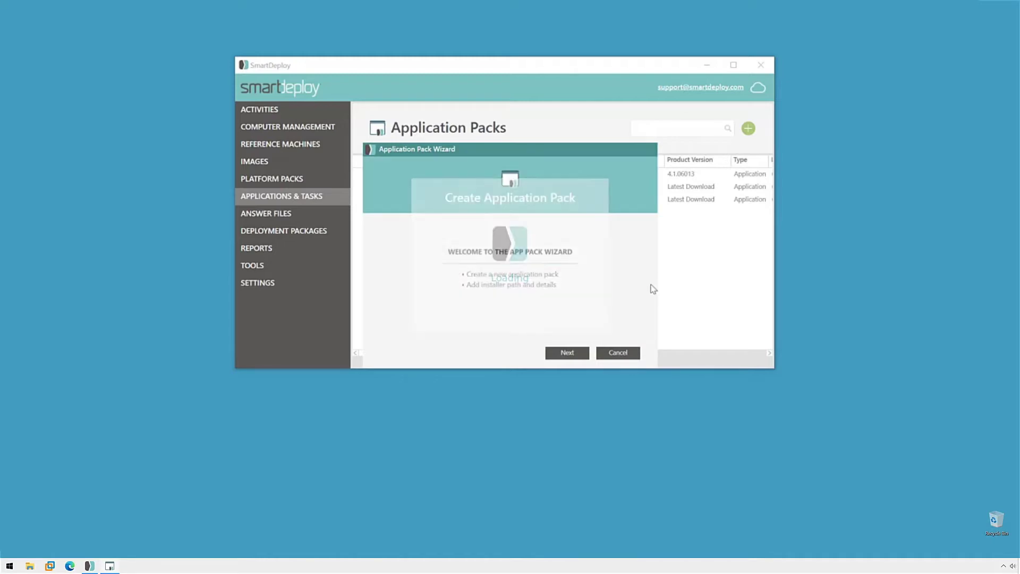
pyautogui.click(585, 354)
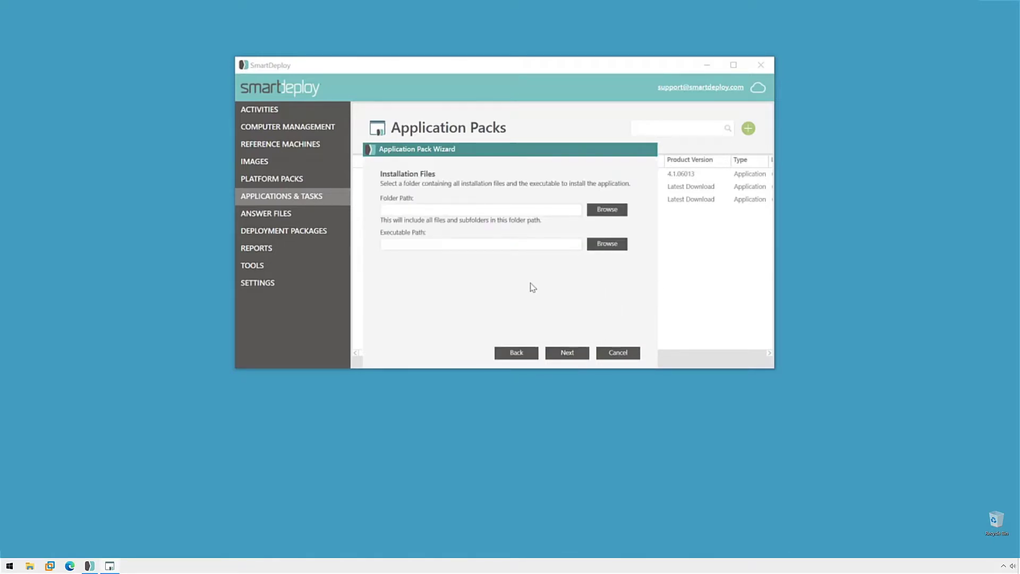
# Set the installation folder path to D:\Applications\7-Zip.
pyautogui.click(420, 210)
pyautogui.click(607, 210)
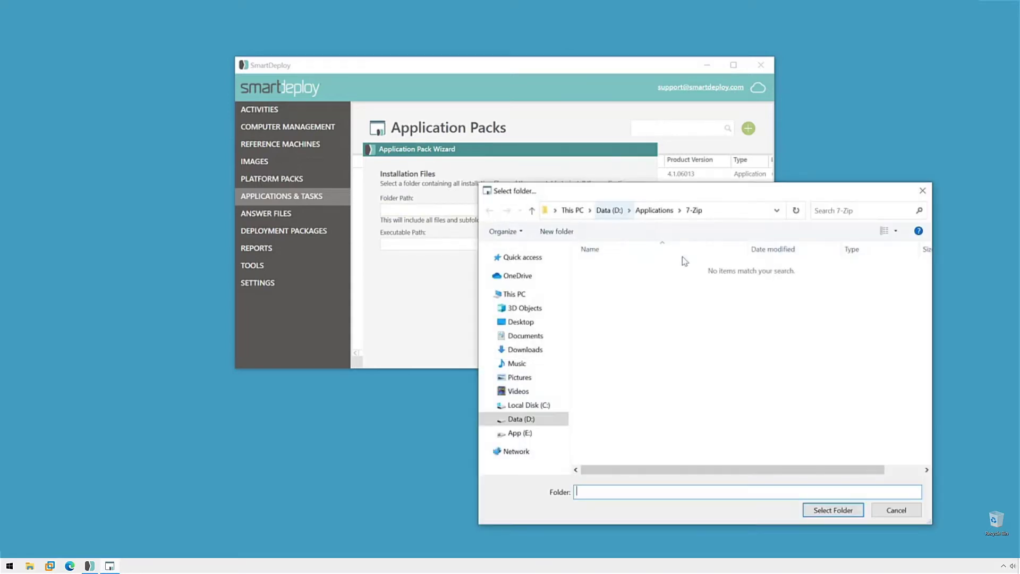
pyautogui.click(606, 211)
pyautogui.doubleClick(629, 266)
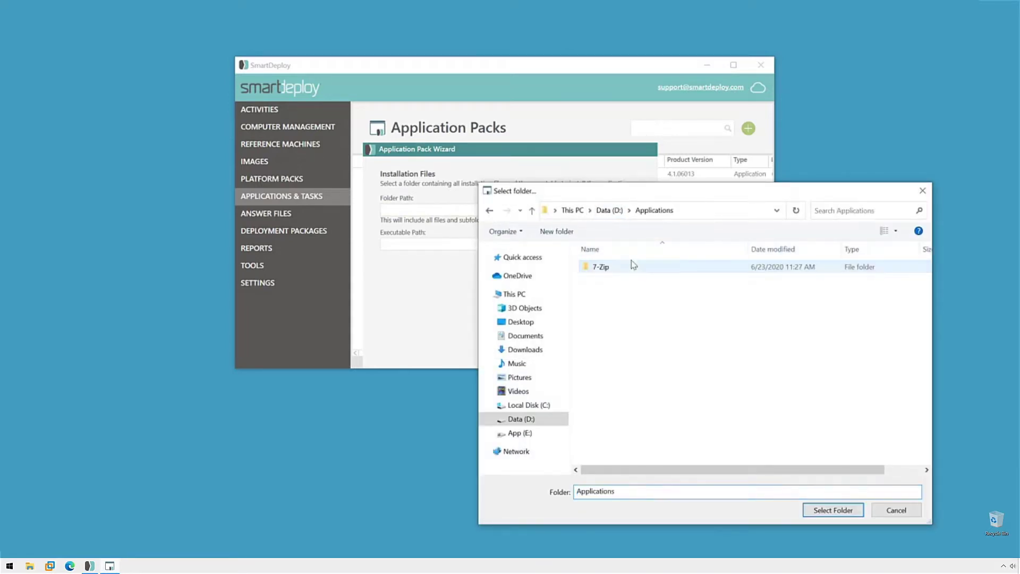
pyautogui.click(627, 268)
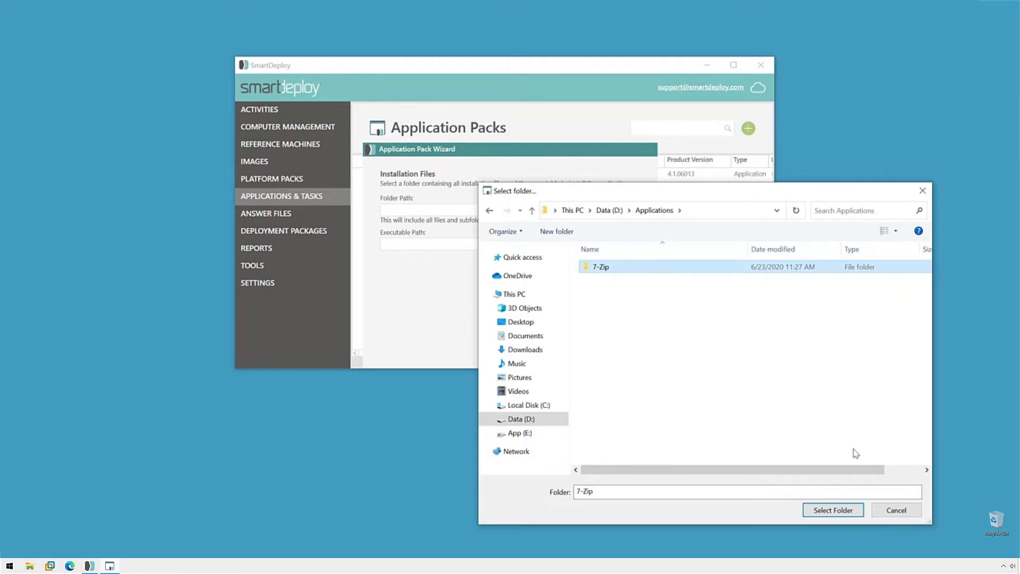
pyautogui.click(833, 510)
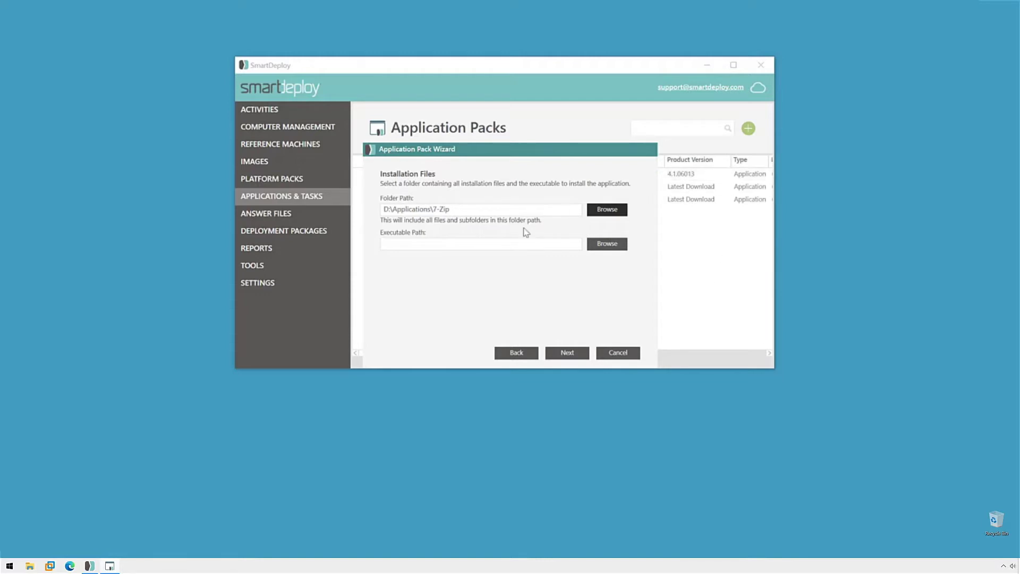
# Choose 7z1900-x64.exe as the executable, reaching 7-Zip details with version 1.0.0.0, product 19.00.
pyautogui.click(621, 243)
pyautogui.click(603, 269)
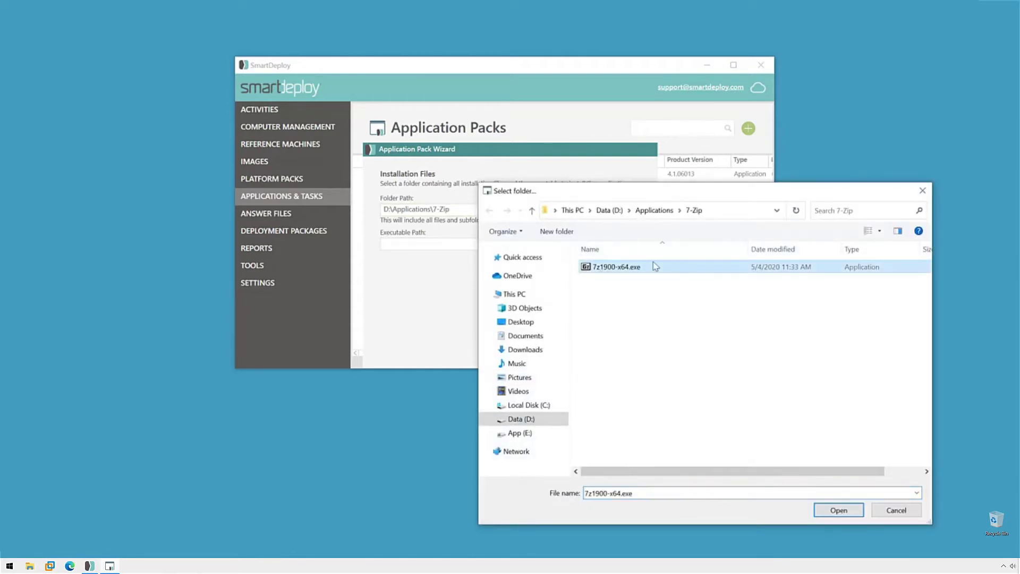
pyautogui.click(846, 510)
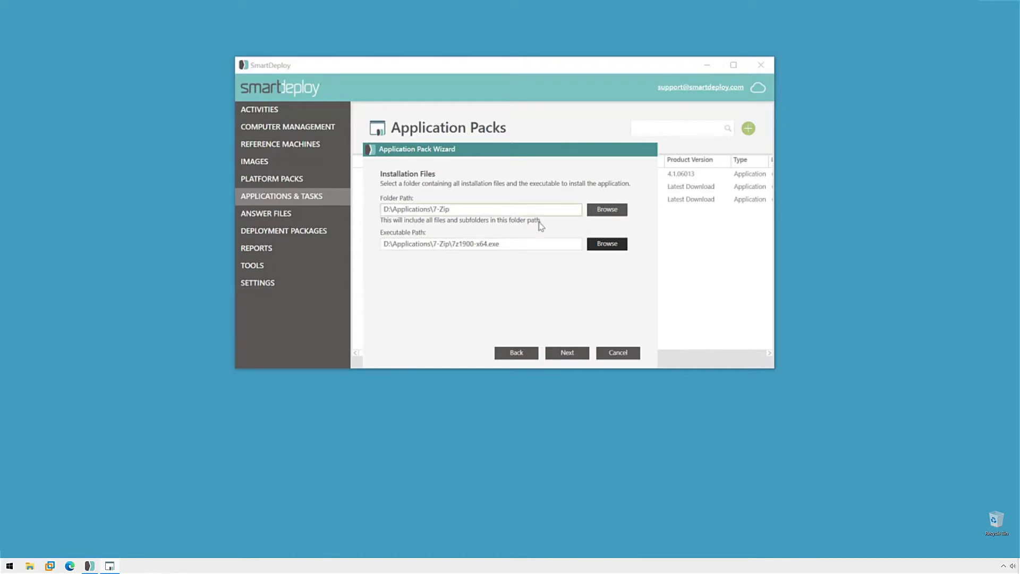
pyautogui.click(559, 355)
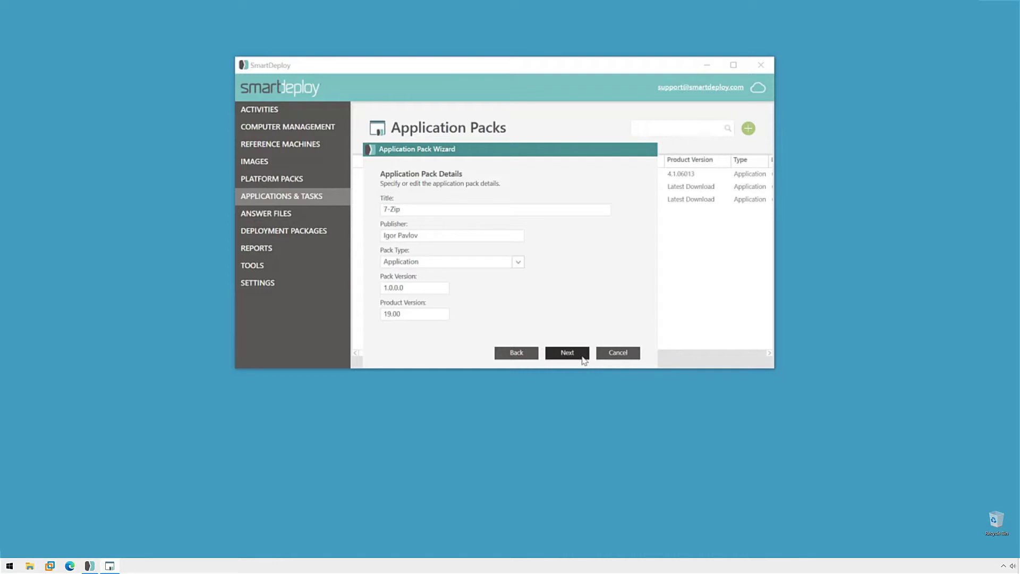
# On the Installation Task page, give the 7-Zip installer the silent argument /S.
pyautogui.click(583, 357)
pyautogui.click(515, 219)
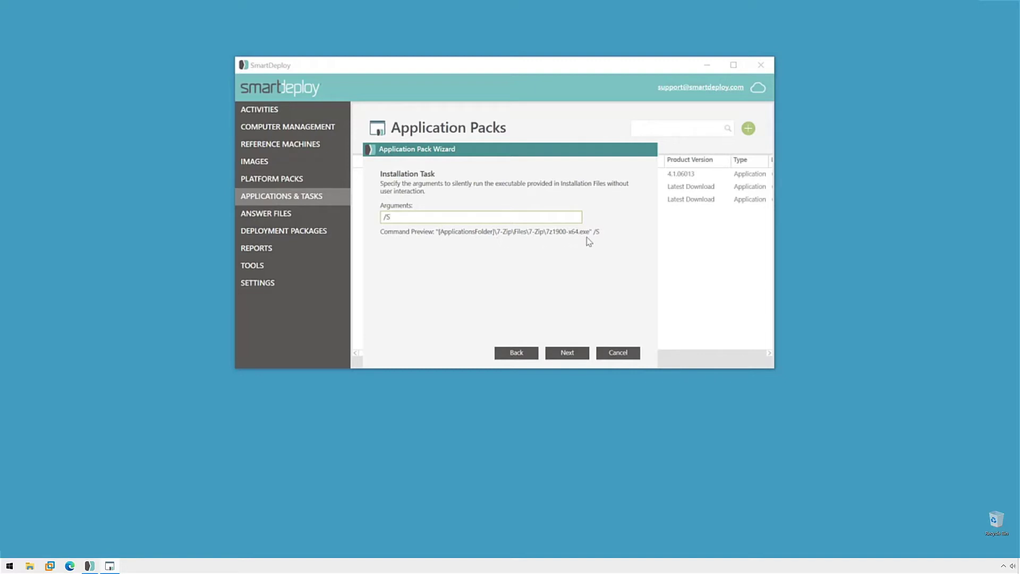
# Advance to Installation Detection, which checks for display name 7-Zip version 19.00.
pyautogui.click(580, 353)
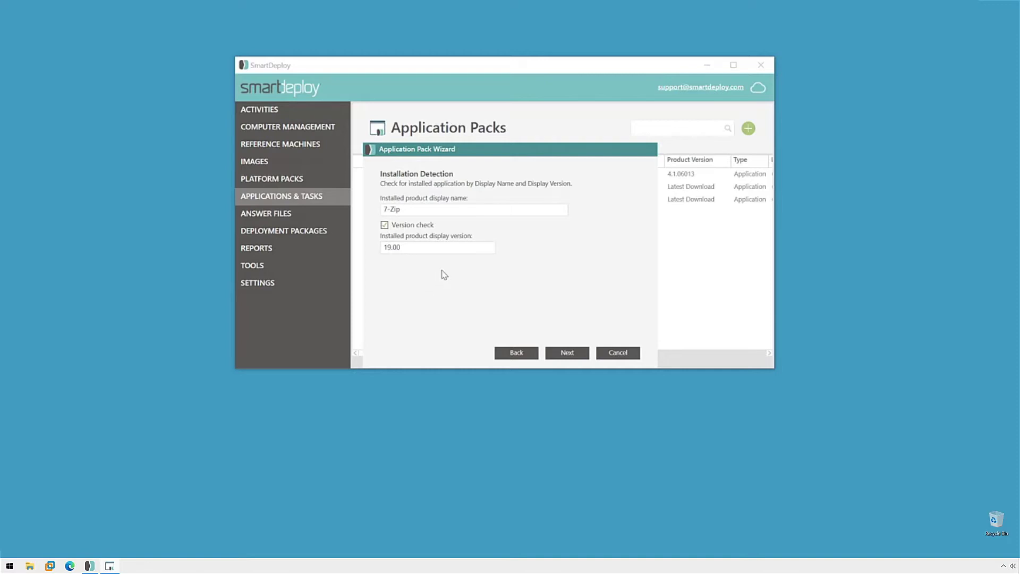
# Finish the wizard with 'Open the new application pack' ticked and save as 7-Zip-1.0.0.0.
pyautogui.click(584, 353)
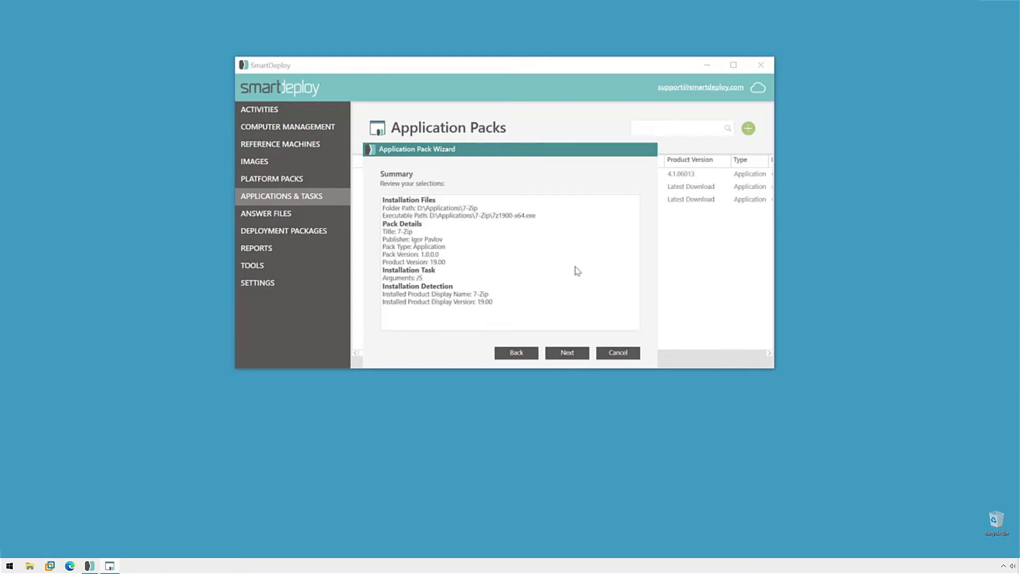
pyautogui.click(585, 358)
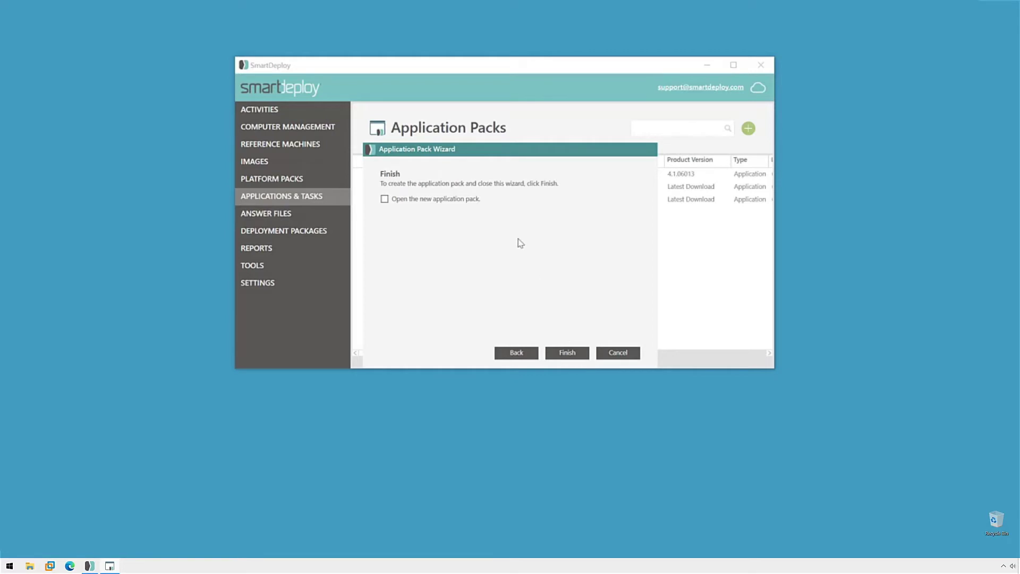
pyautogui.click(413, 200)
pyautogui.click(577, 356)
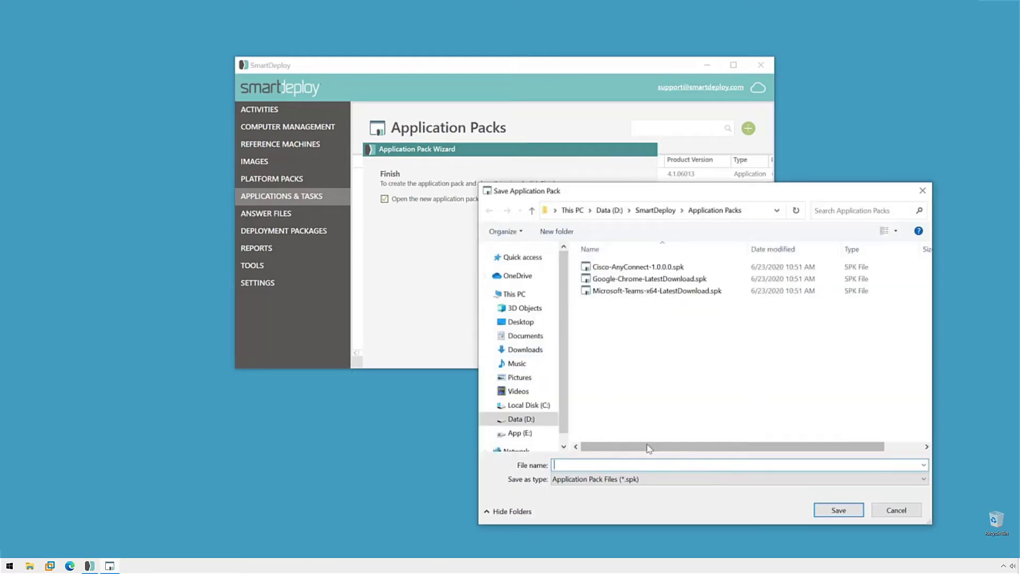
pyautogui.write('7-Zip-1.0.0.0')
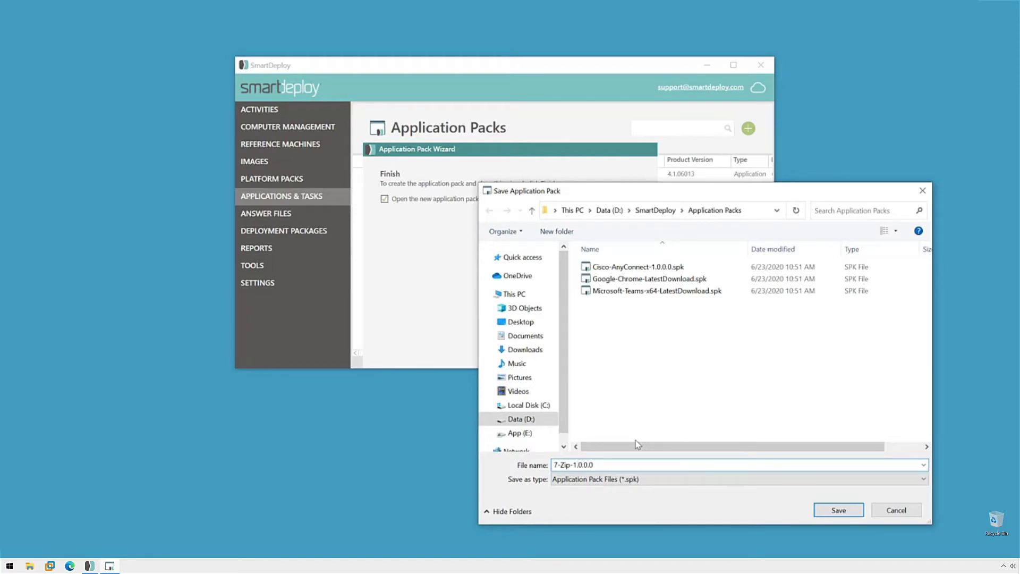
pyautogui.click(839, 512)
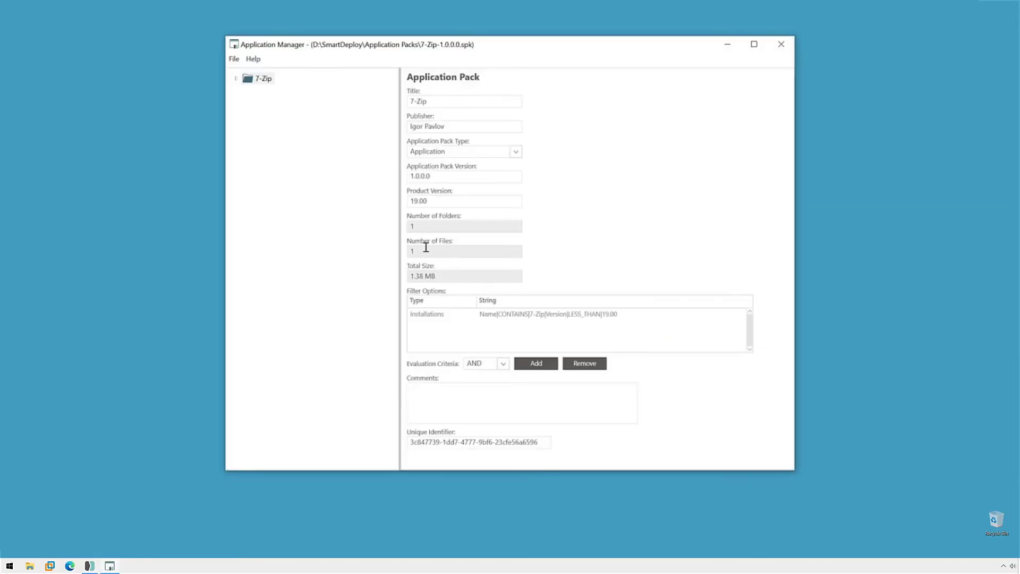
# Inspect the 7-Zip pack's Run Command task and files, then close Application Manager.
pyautogui.click(236, 79)
pyautogui.click(246, 92)
pyautogui.click(288, 105)
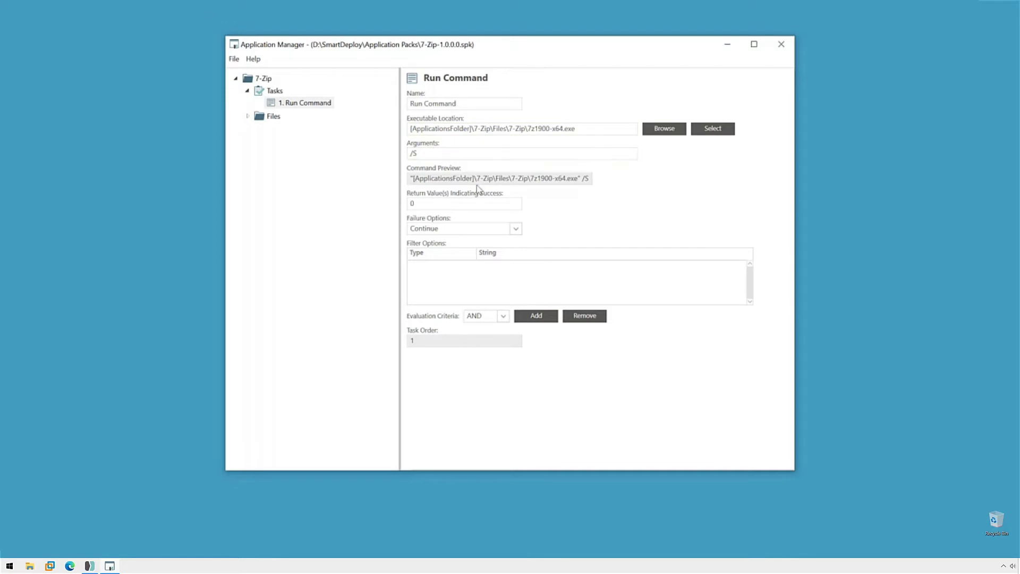
pyautogui.click(248, 116)
pyautogui.click(260, 128)
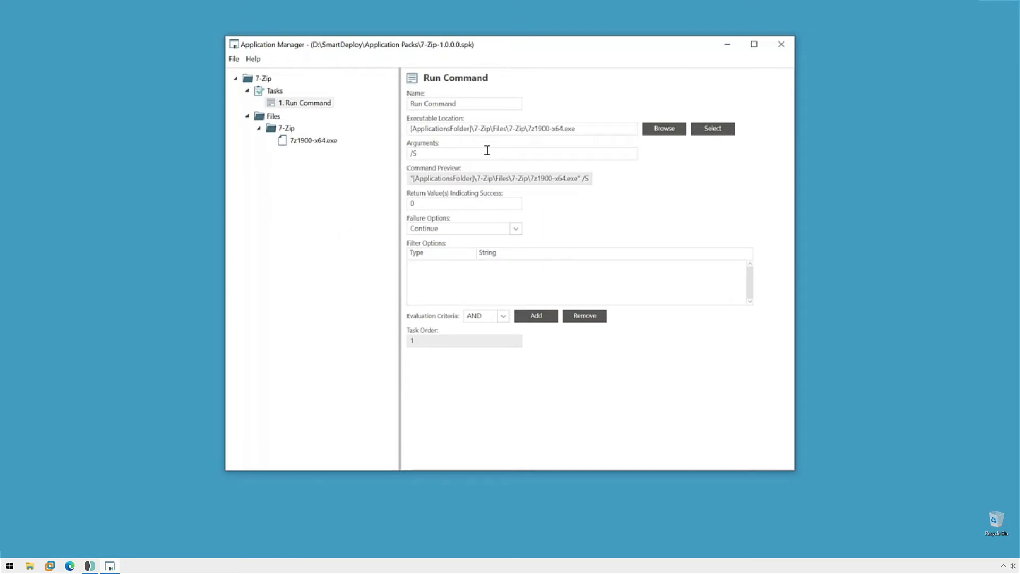
pyautogui.click(780, 46)
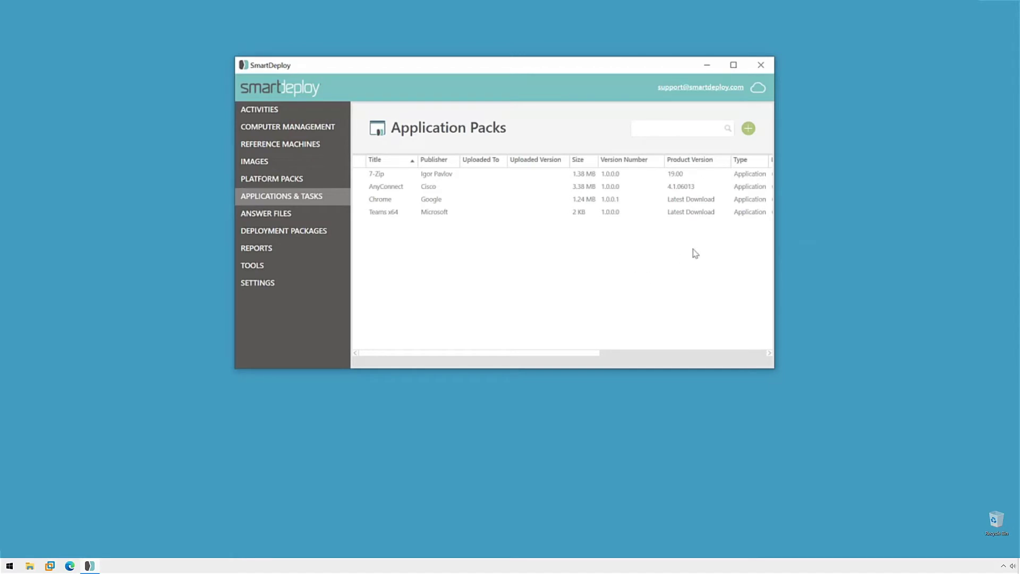
# Open Application Manager for an advanced pack and begin a new pack via File > New.
pyautogui.click(748, 128)
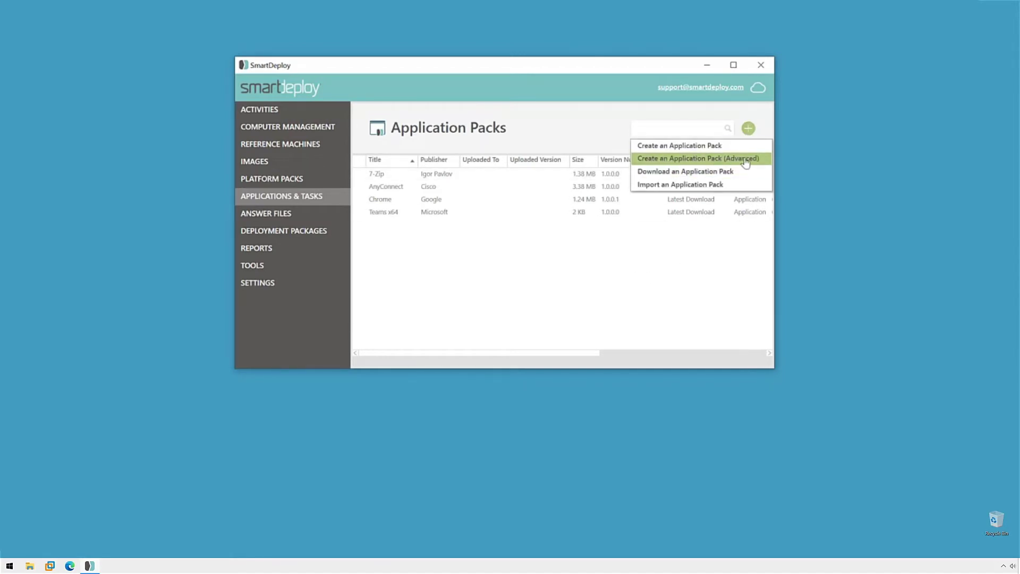
pyautogui.click(746, 159)
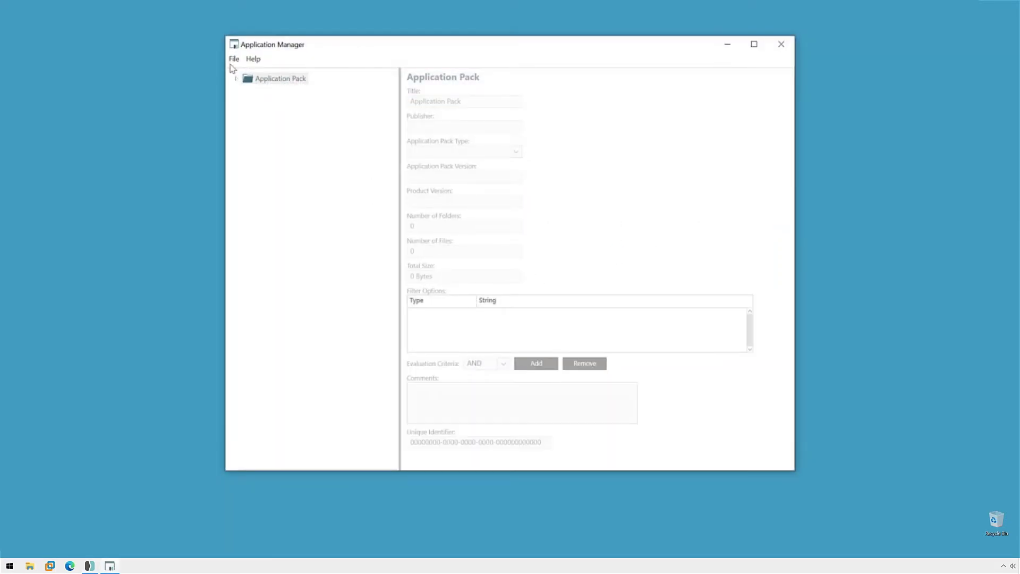
pyautogui.click(232, 61)
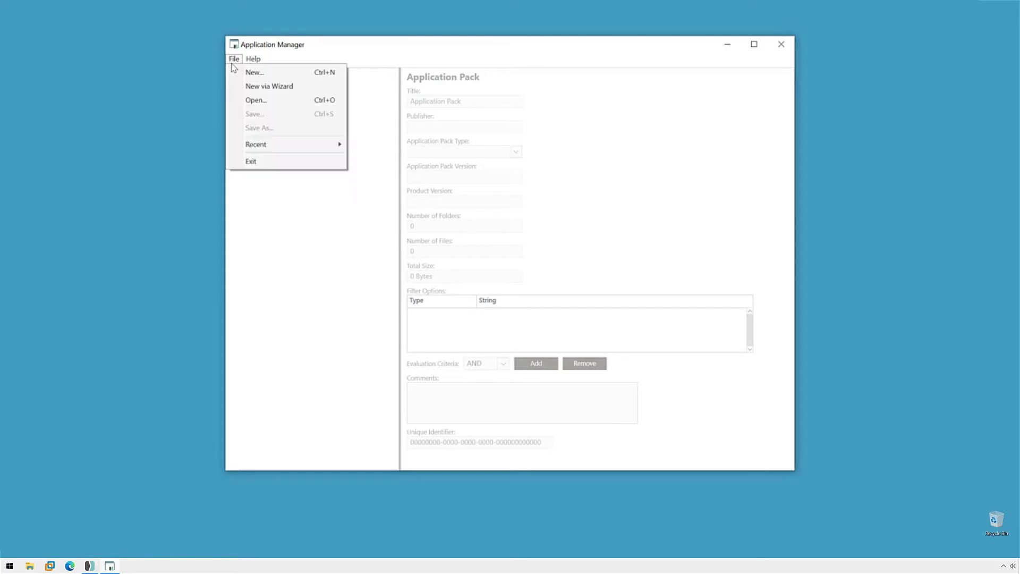
pyautogui.click(268, 75)
# Browse to D:\SmartDeploy\Application Packs and name the new pack MyScript.
pyautogui.click(361, 80)
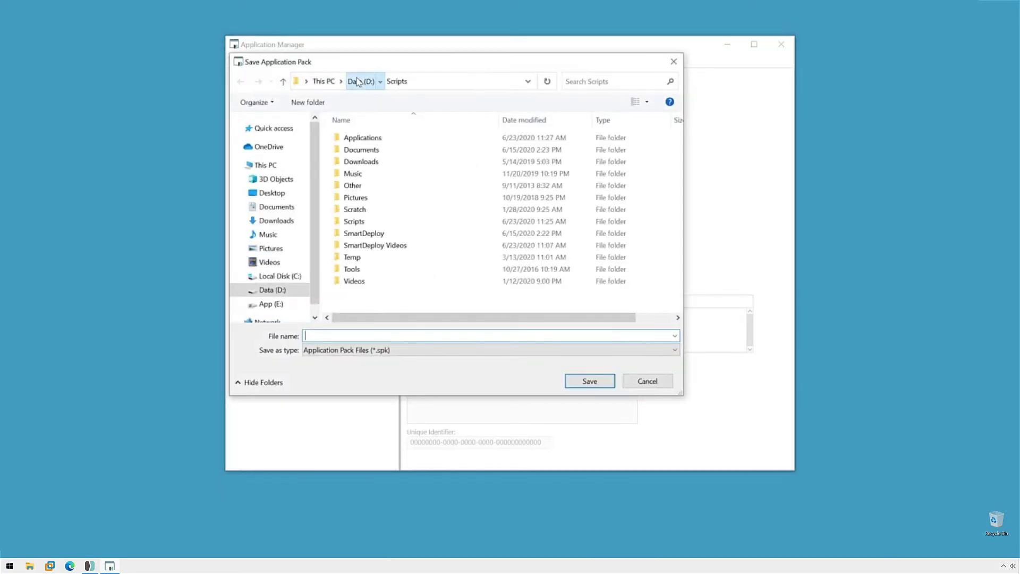
pyautogui.doubleClick(382, 233)
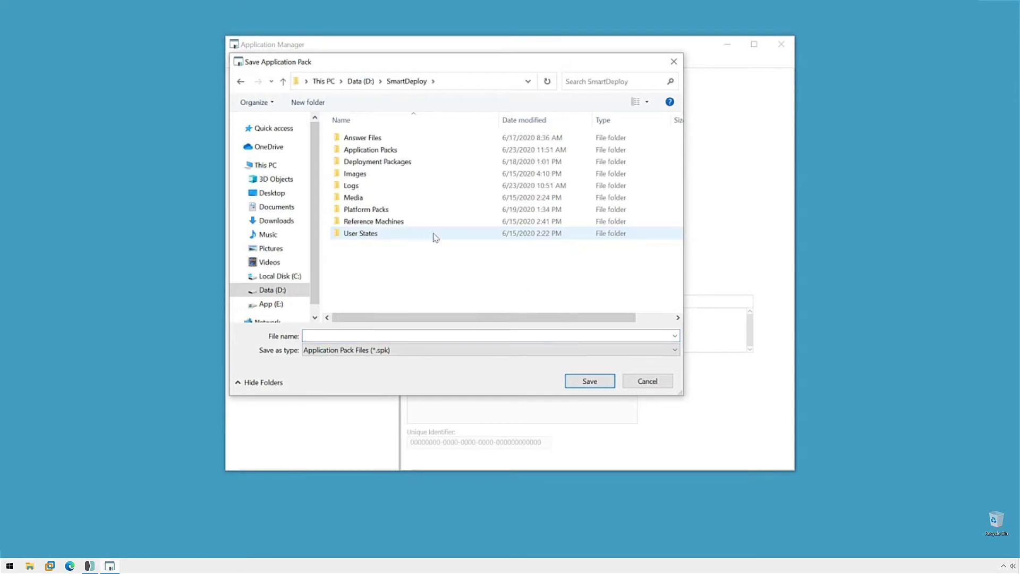
pyautogui.doubleClick(409, 150)
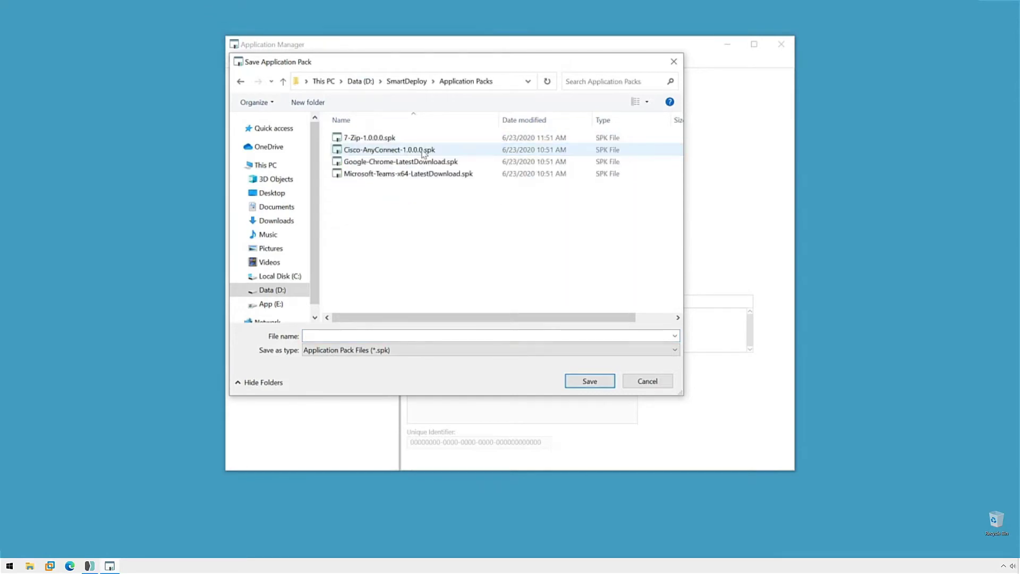
pyautogui.click(426, 334)
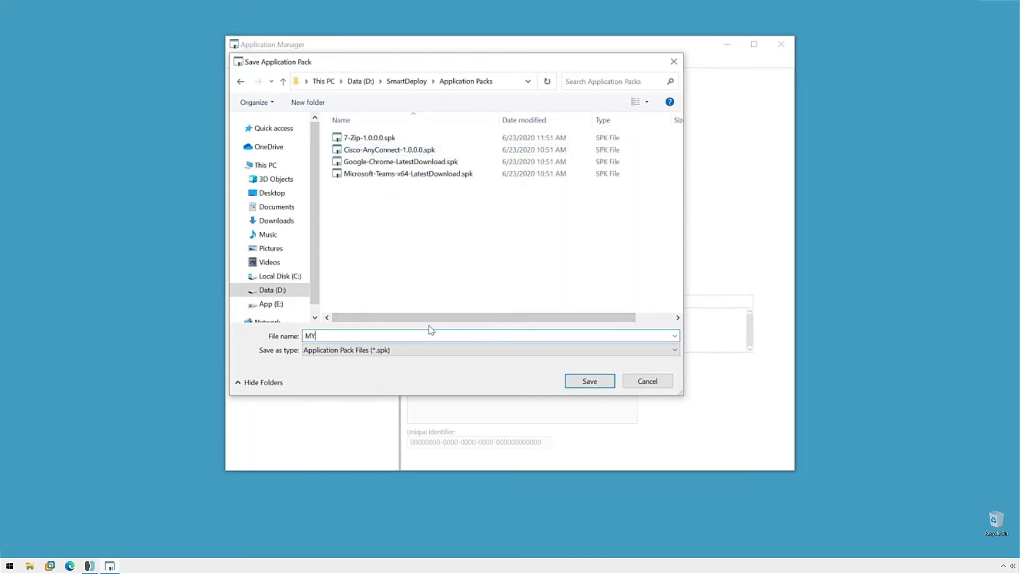
pyautogui.write('MyScript-1.0.0.0')
# Save the MyScript pack, then title it MyScript with publisher SmartDeploy.
pyautogui.click(597, 380)
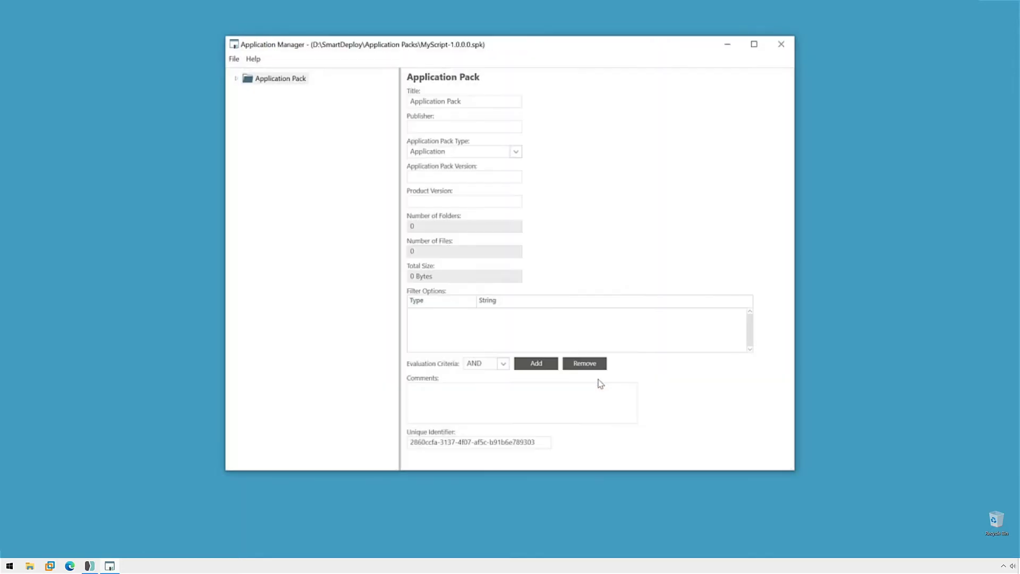
pyautogui.click(485, 101)
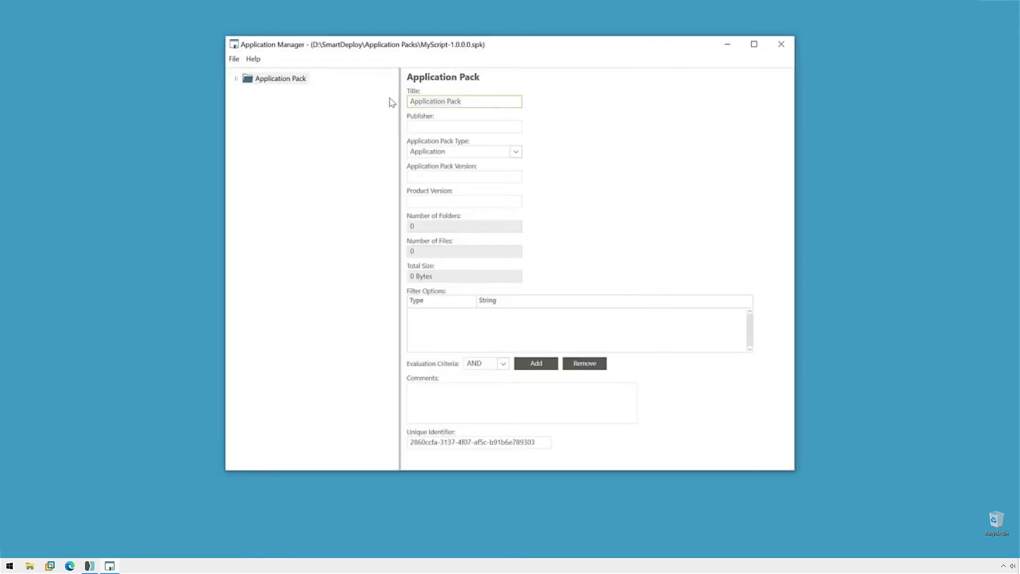
pyautogui.write('MyScript')
pyautogui.click(458, 122)
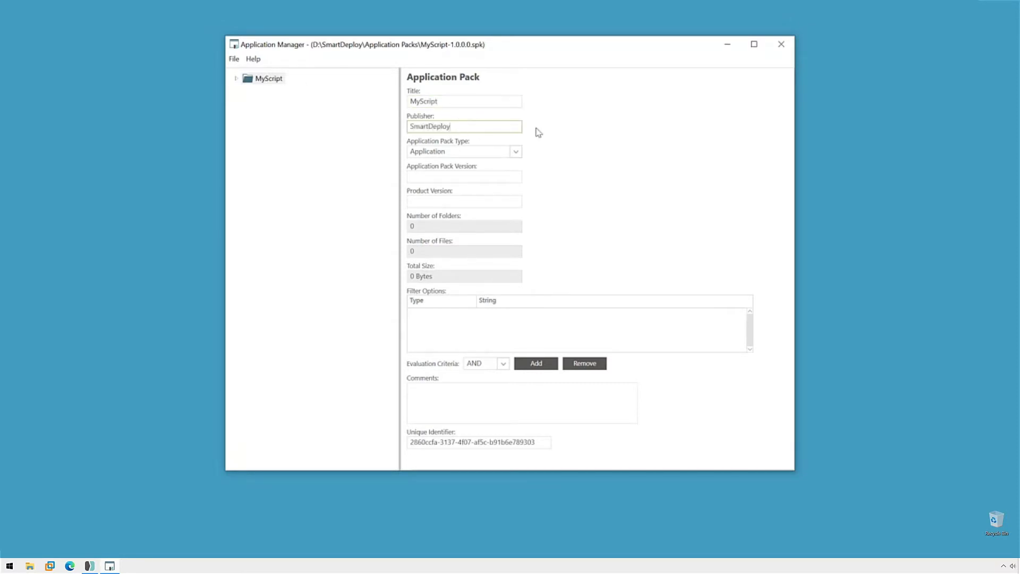
# Set pack type Script, pack version 1.0.0.0 and product version 1.0.
pyautogui.click(519, 155)
pyautogui.click(496, 175)
pyautogui.click(483, 176)
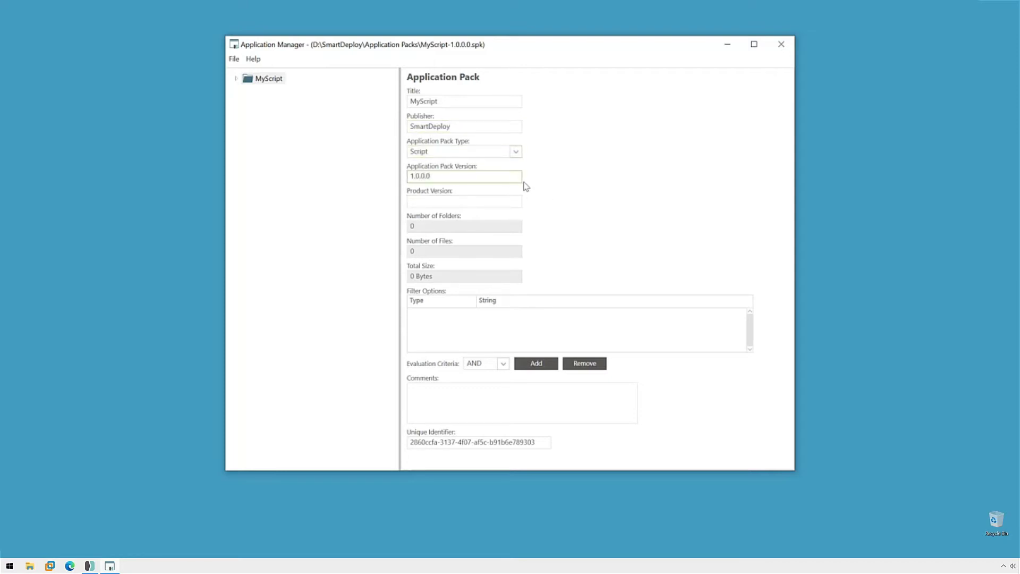
pyautogui.click(515, 200)
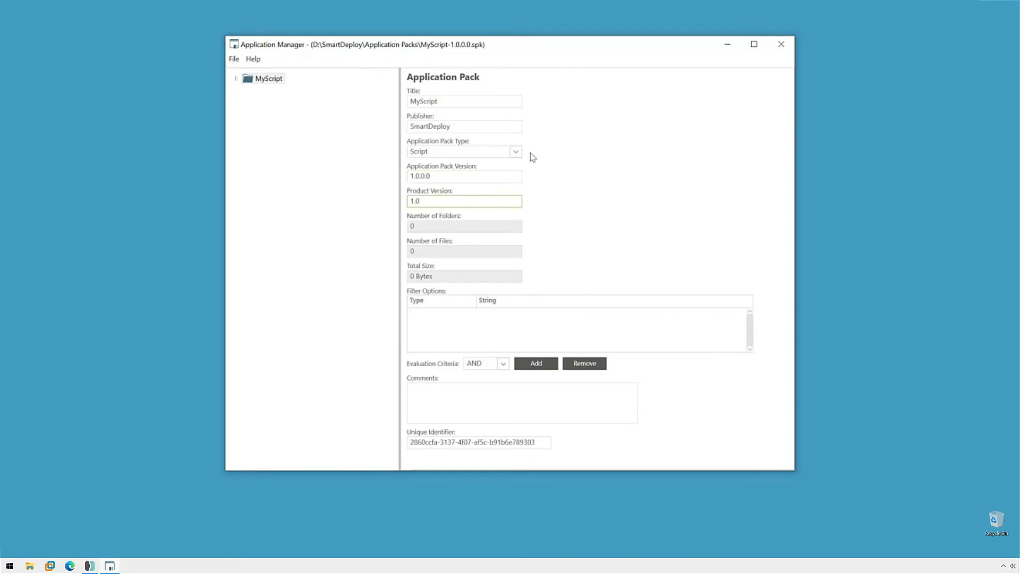
pyautogui.click(237, 79)
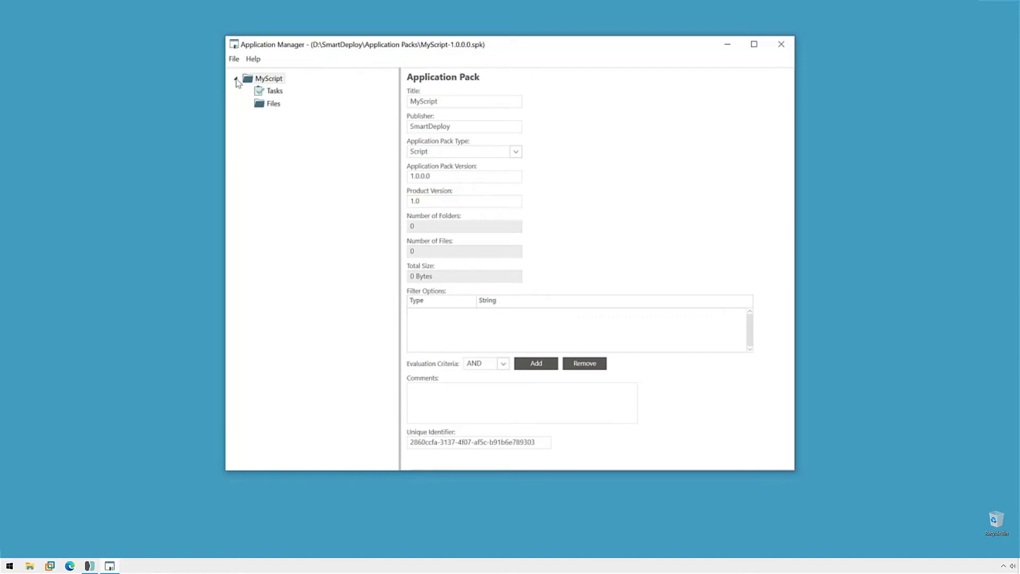
# Add the D:\Scripts folder to the pack's Files.
pyautogui.click(271, 106)
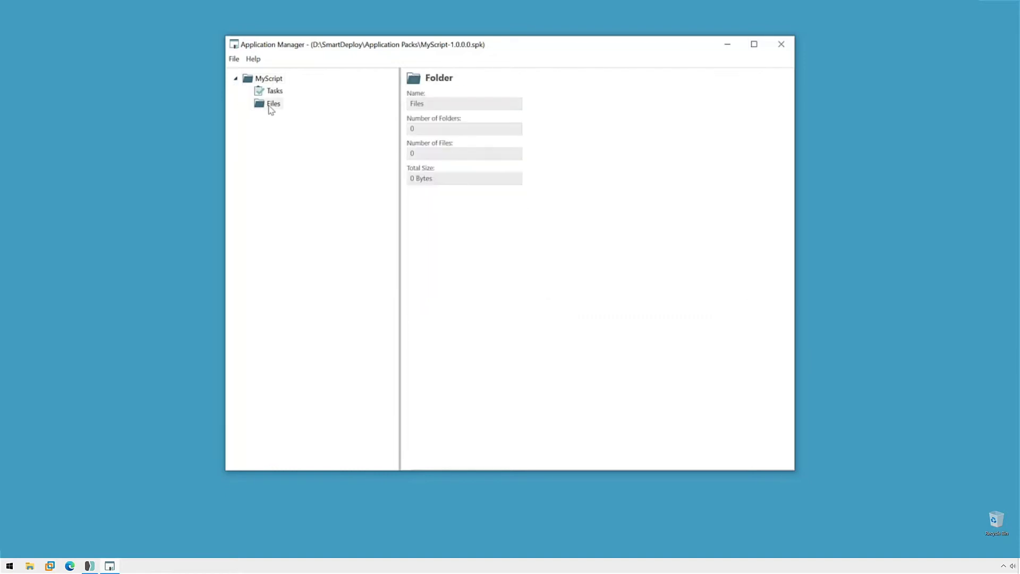
pyautogui.rightClick(271, 109)
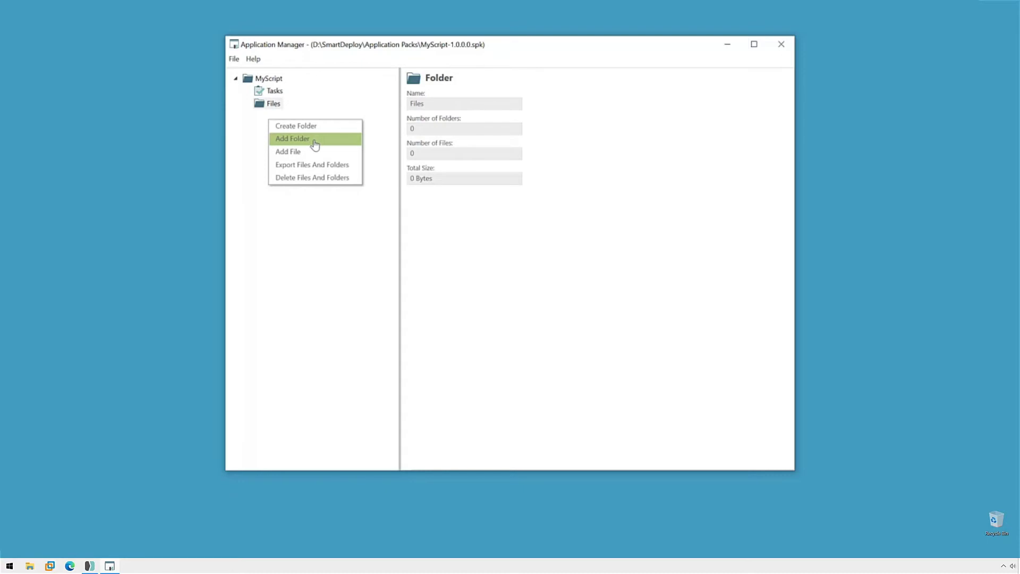
pyautogui.click(315, 142)
pyautogui.click(369, 84)
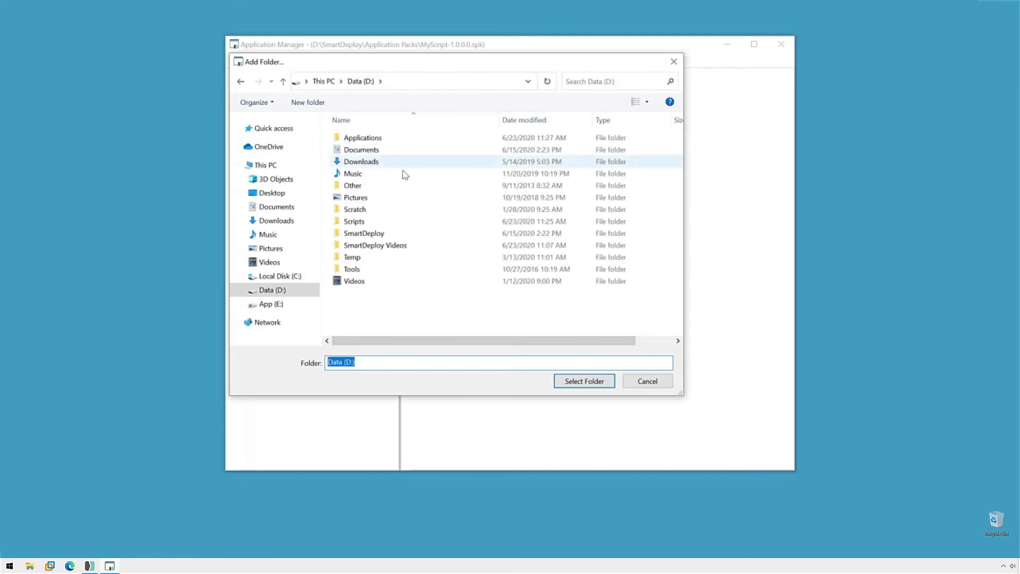
pyautogui.doubleClick(358, 220)
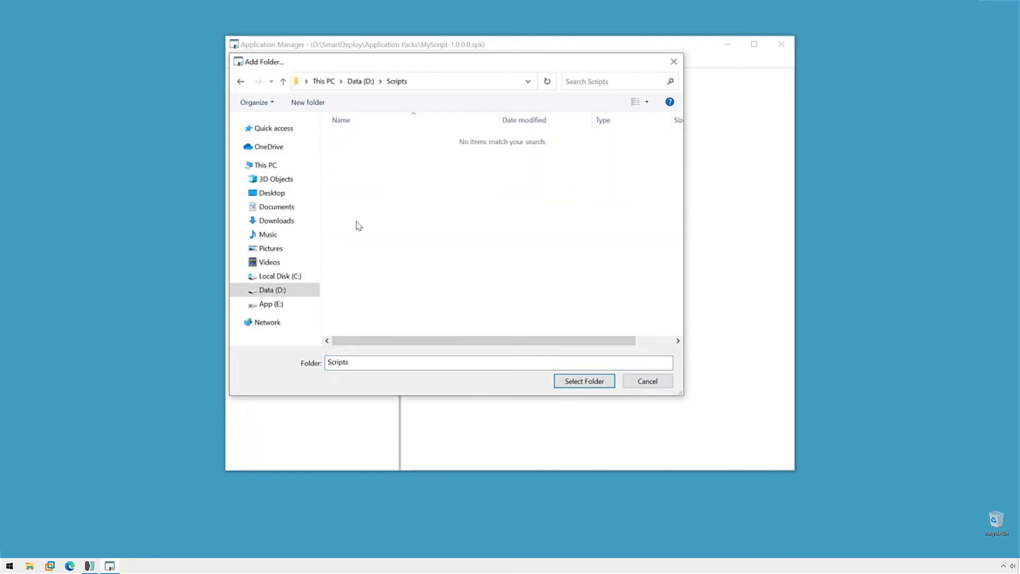
pyautogui.click(581, 384)
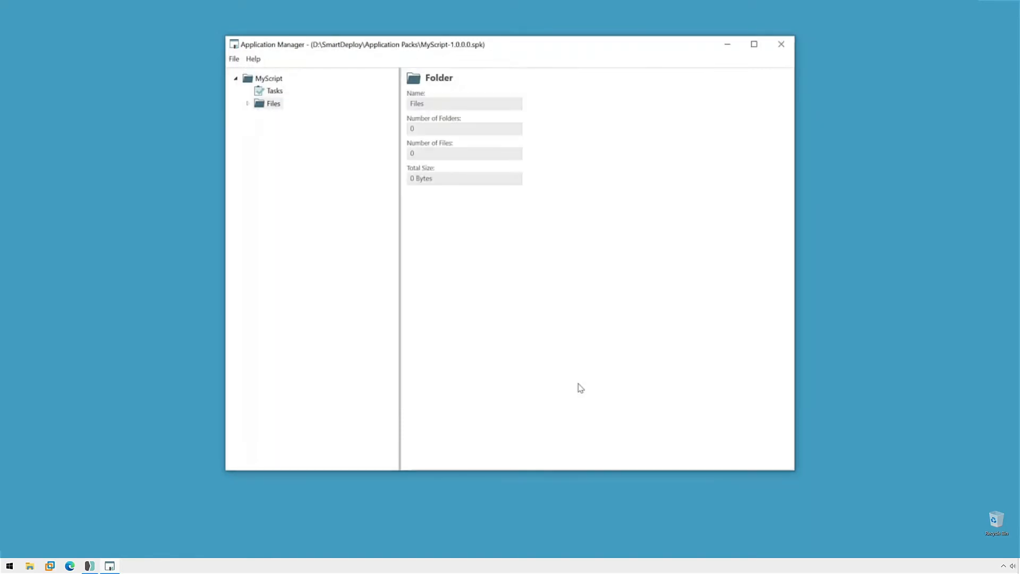
# Expand Files and Scripts to view MyScript.bat, MyScript.ps1 and MyScript.vbs.
pyautogui.click(248, 103)
pyautogui.click(260, 116)
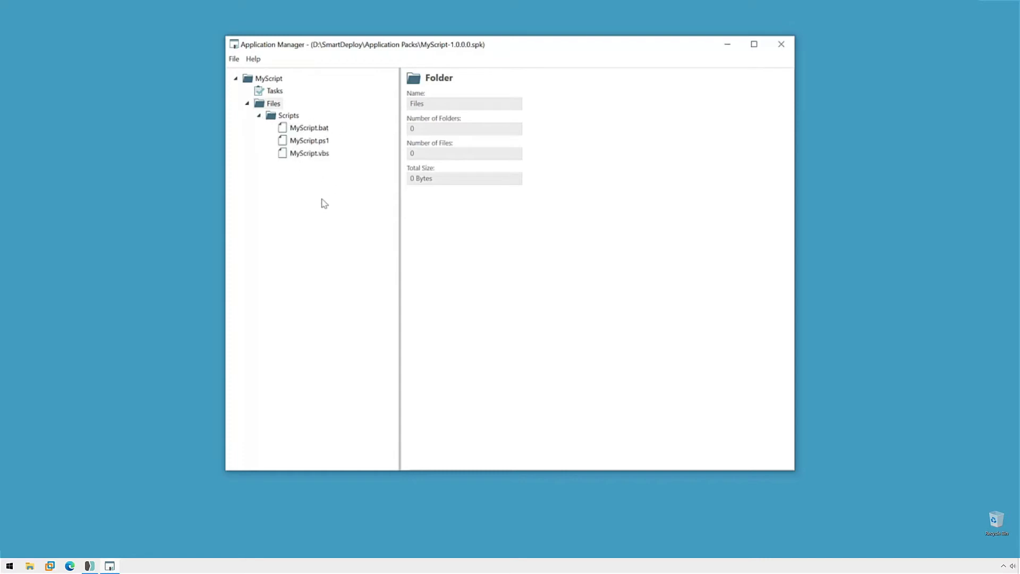
pyautogui.rightClick(307, 158)
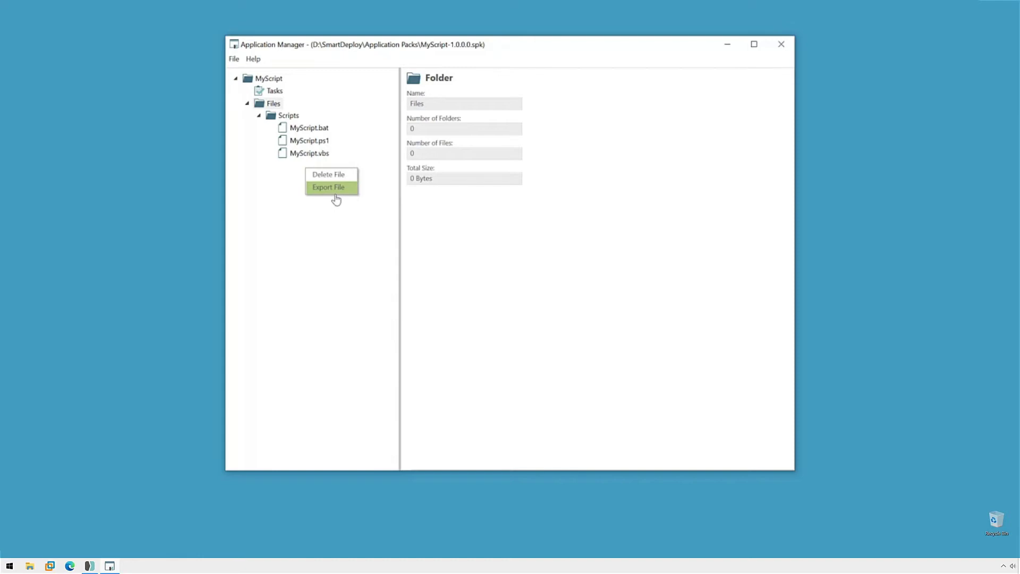
pyautogui.click(330, 269)
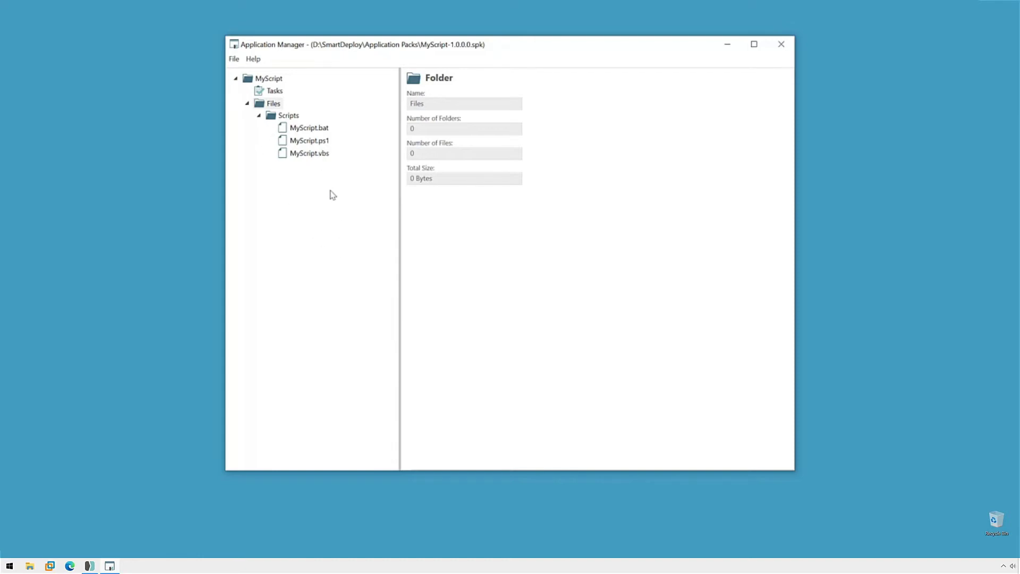
# Add a Reboot Computer task to the MyScript pack's Tasks list.
pyautogui.click(276, 94)
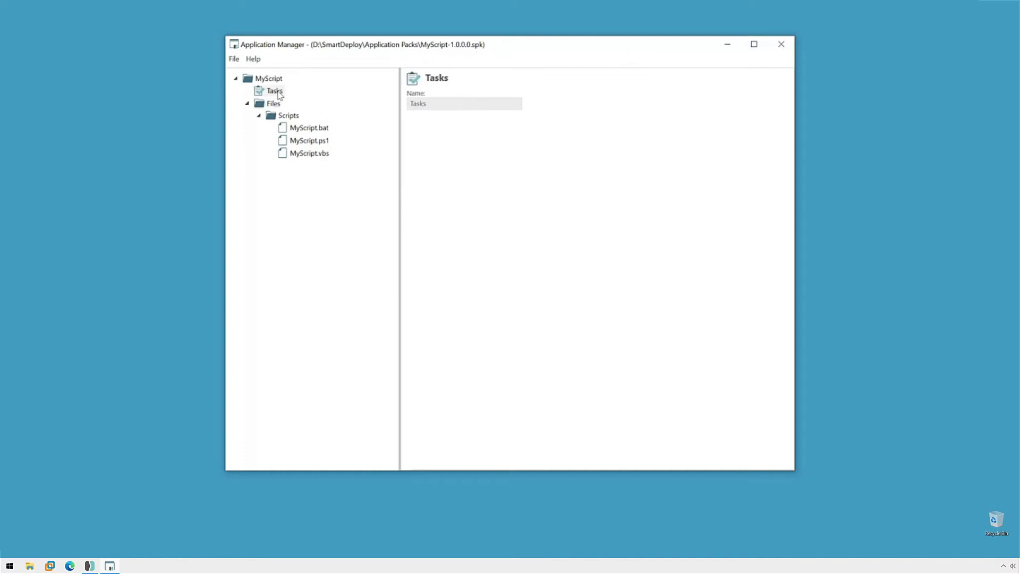
pyautogui.rightClick(270, 95)
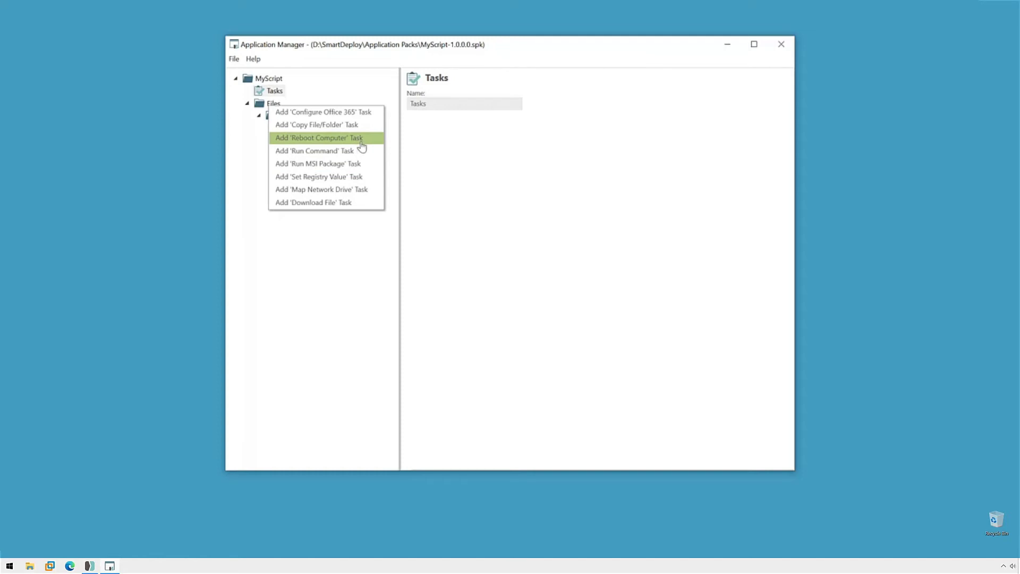
pyautogui.click(361, 146)
pyautogui.click(247, 91)
pyautogui.click(286, 104)
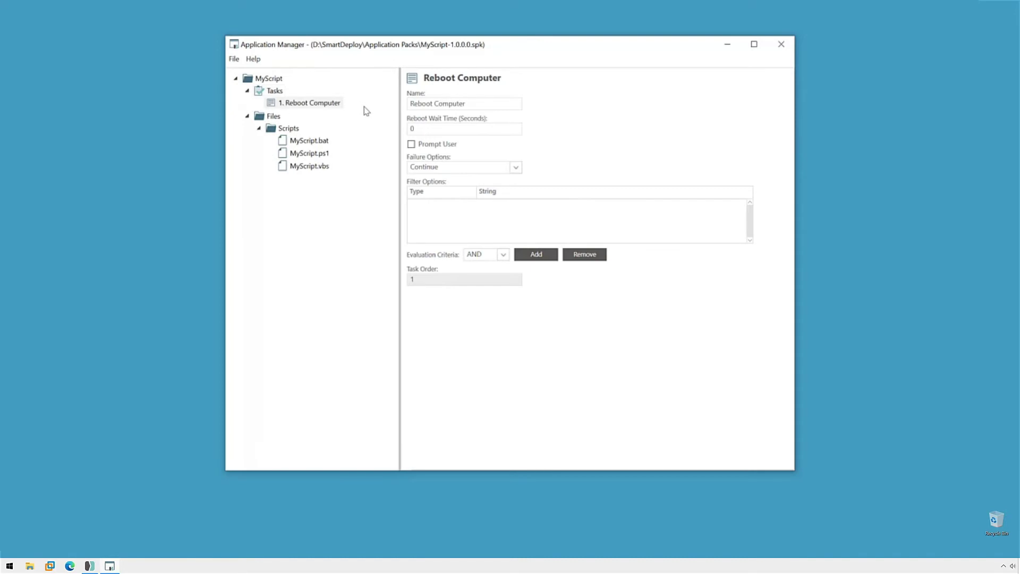
# Delete the Reboot Computer task and confirm, leaving Tasks empty.
pyautogui.rightClick(300, 109)
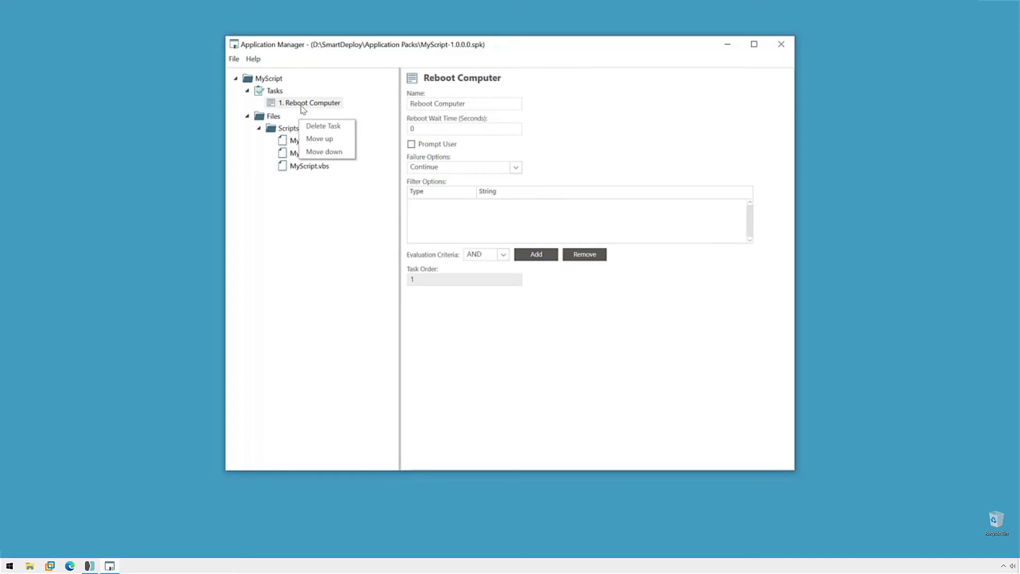
pyautogui.click(325, 125)
pyautogui.click(530, 297)
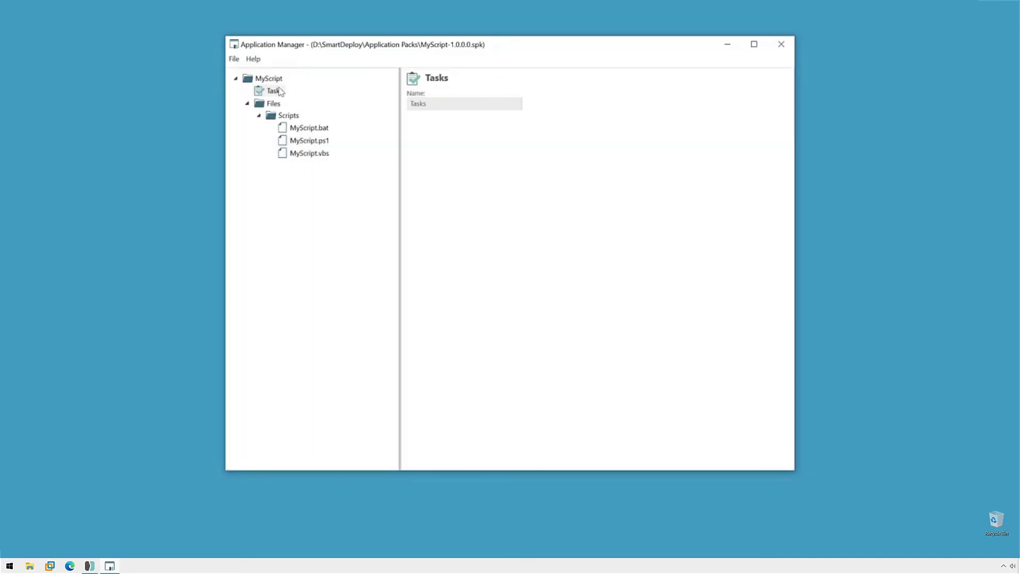
# Add a Run Command task using Scripts\MyScript.vbs from the pack's files.
pyautogui.rightClick(278, 93)
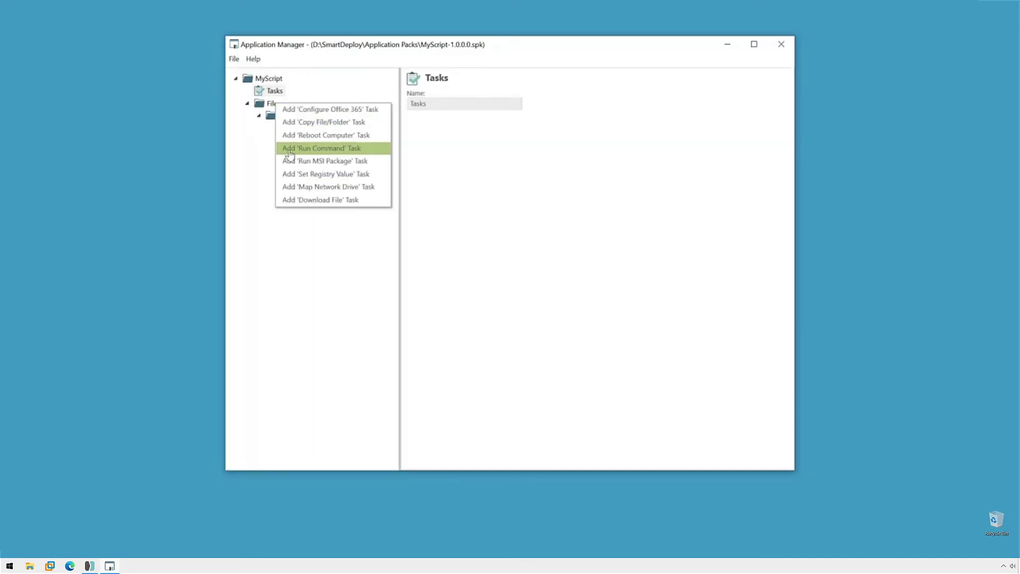
pyautogui.click(371, 149)
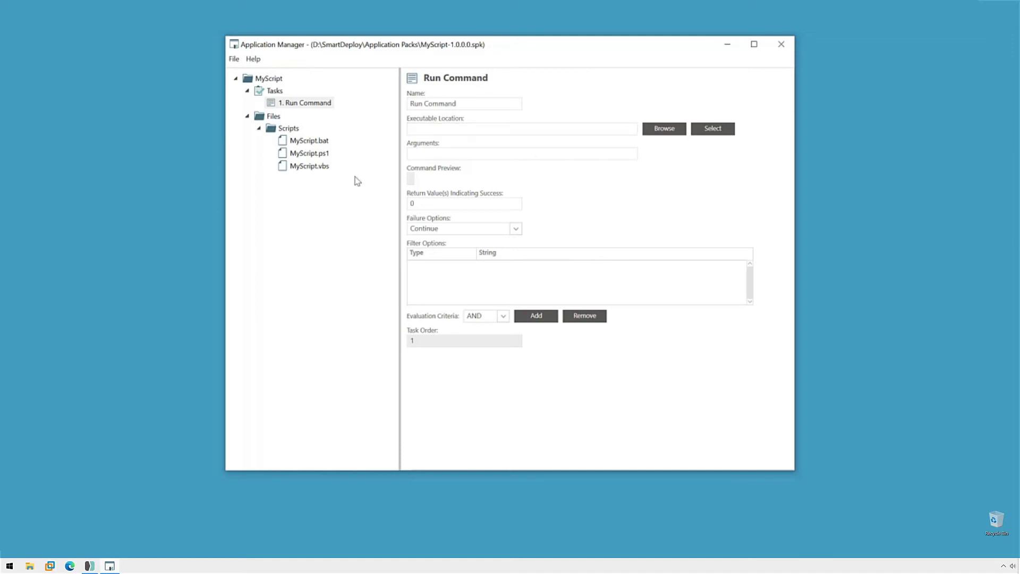
pyautogui.click(718, 129)
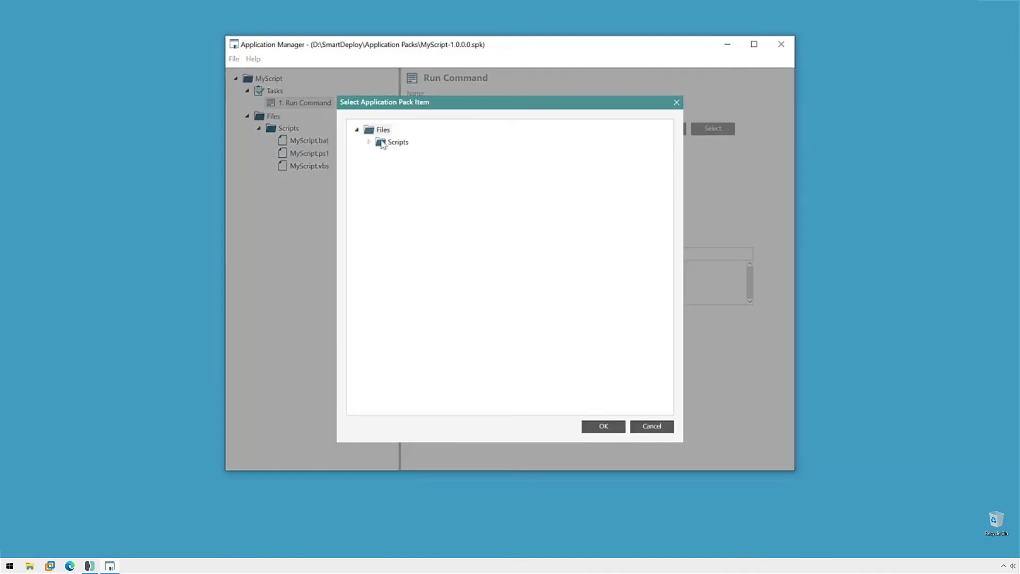
pyautogui.click(370, 142)
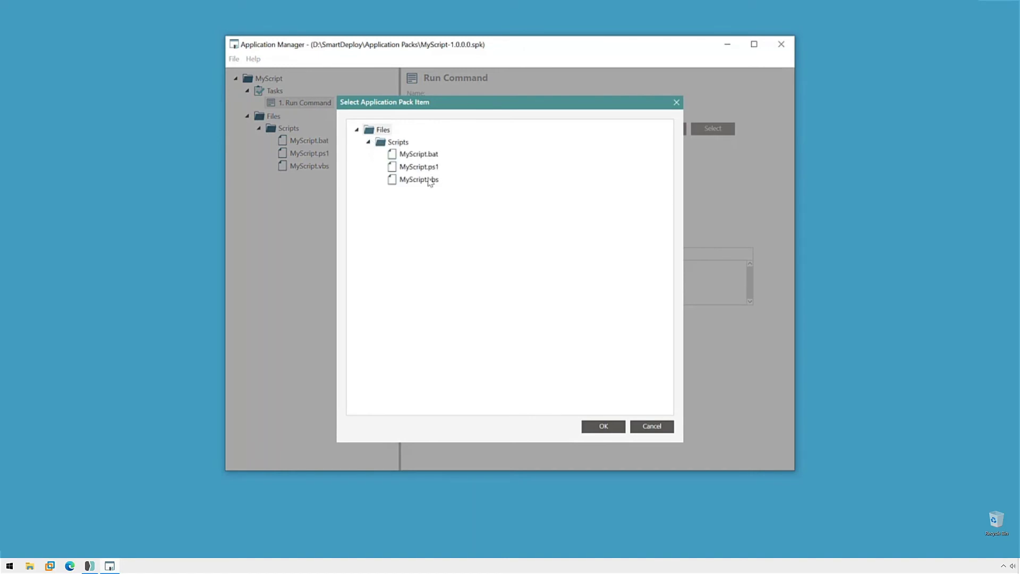
pyautogui.click(429, 180)
pyautogui.click(611, 427)
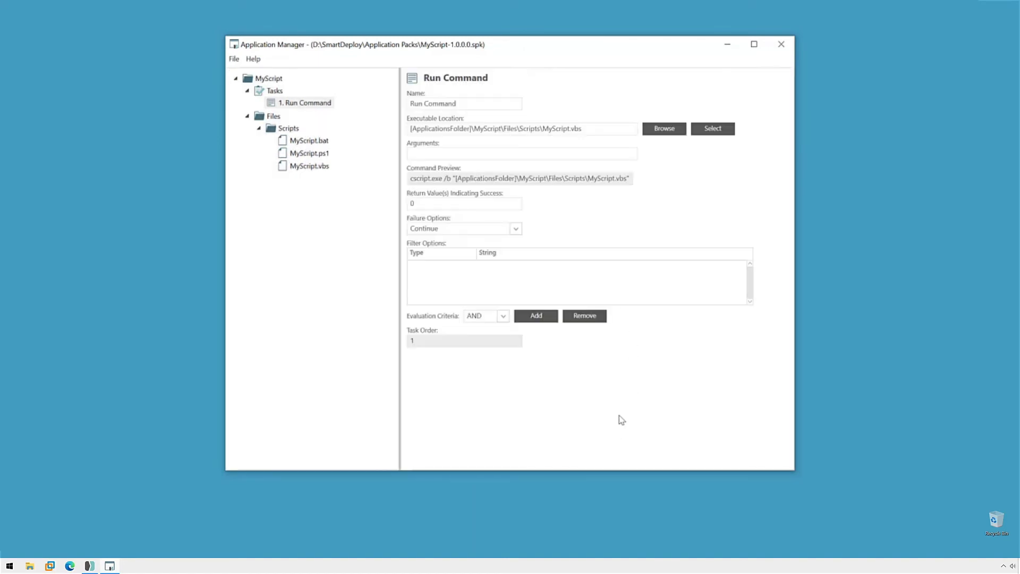
# Inspect the task's executable path and the cscript.exe /b command preview.
pyautogui.click(556, 154)
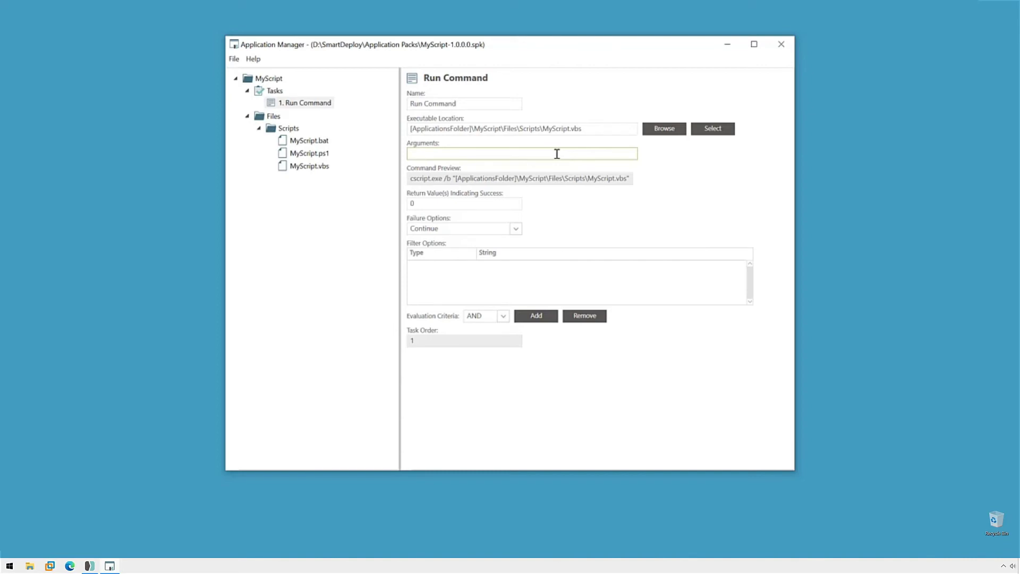
pyautogui.click(587, 131)
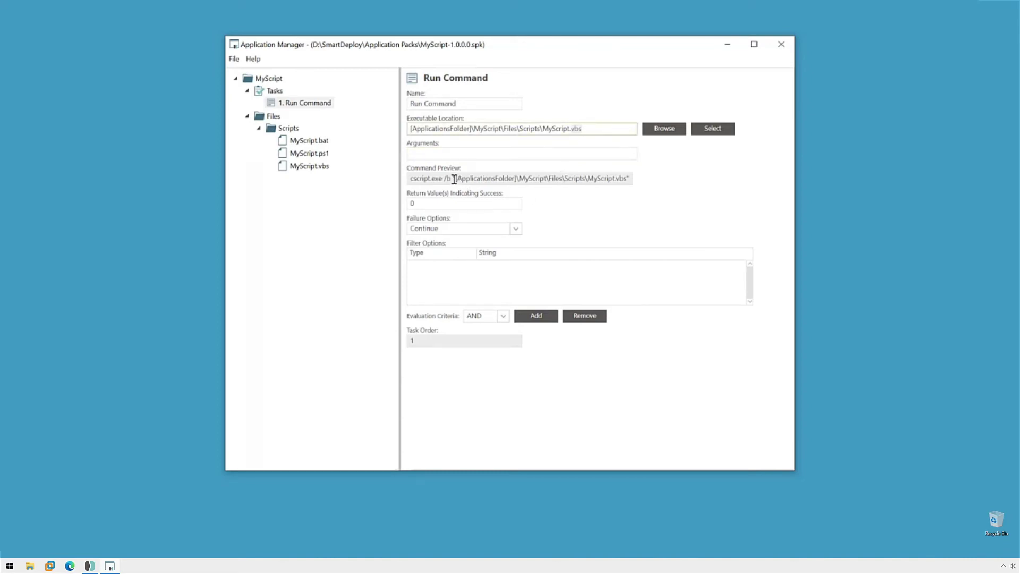
pyautogui.moveTo(454, 179); pyautogui.dragTo(408, 184)
pyautogui.click(445, 201)
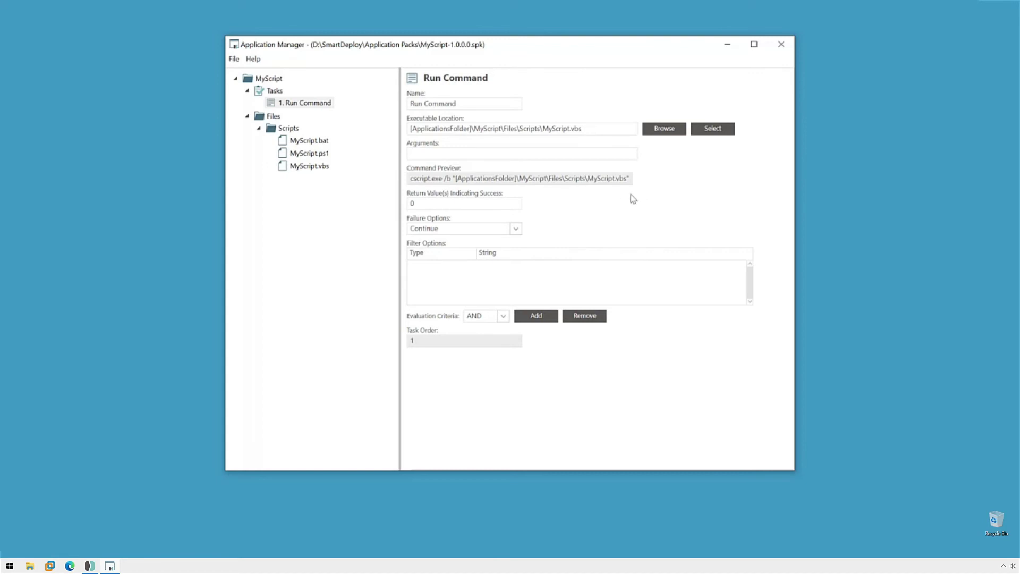
# Switch the task's script to Files\Scripts\MyScript.ps1, run via powershell.exe with ExecutionPolicy Bypass.
pyautogui.click(706, 131)
pyautogui.click(357, 130)
pyautogui.click(368, 142)
pyautogui.click(407, 168)
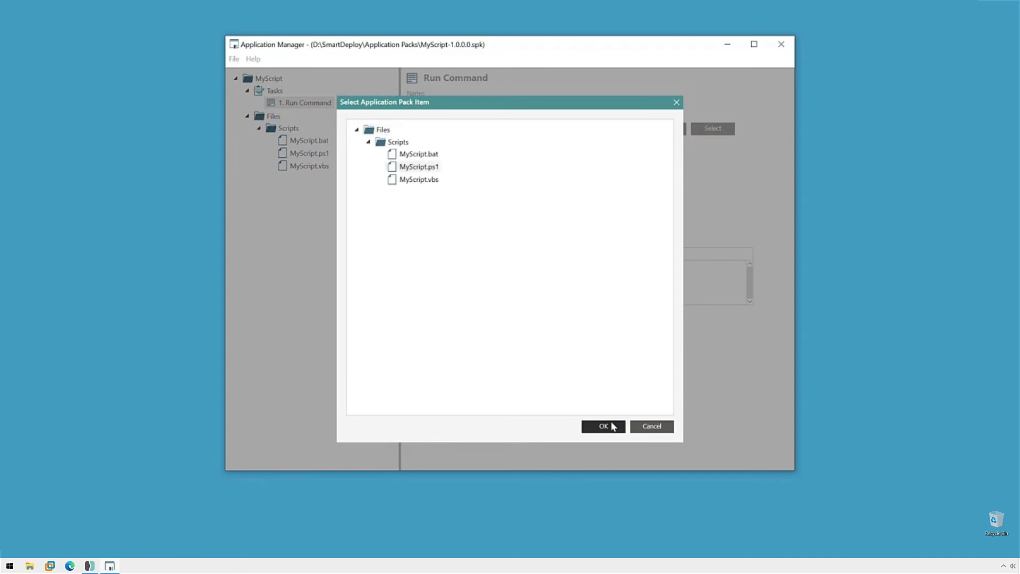
pyautogui.click(611, 426)
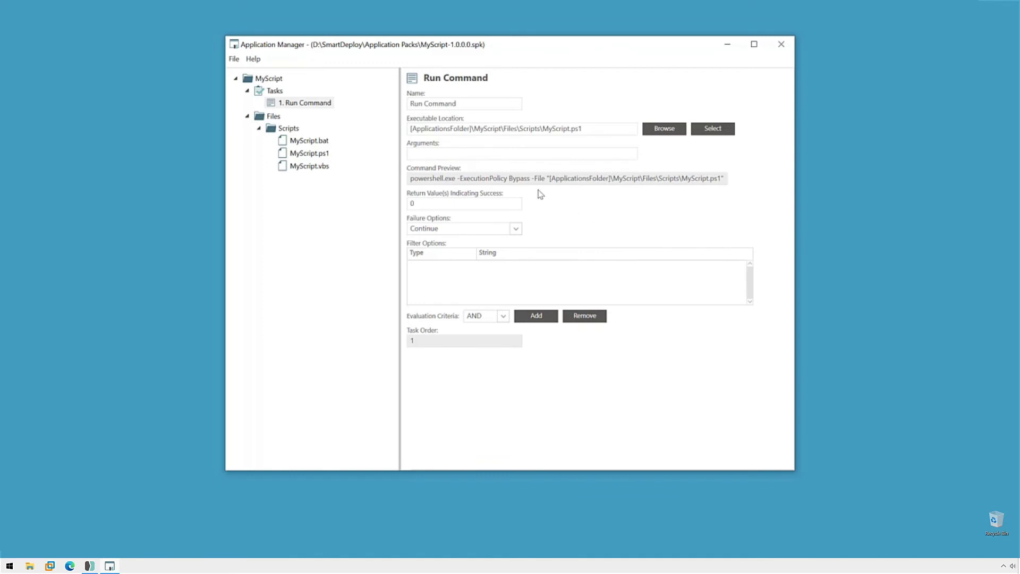
# Add a second Run Command task that runs Files\Scripts\MyScript.bat.
pyautogui.rightClick(276, 93)
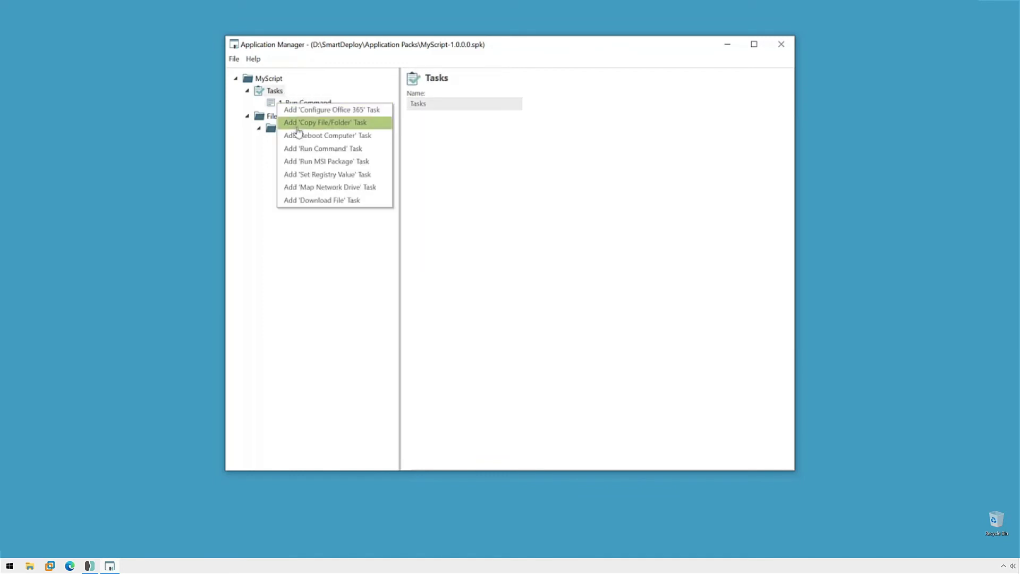
pyautogui.click(306, 152)
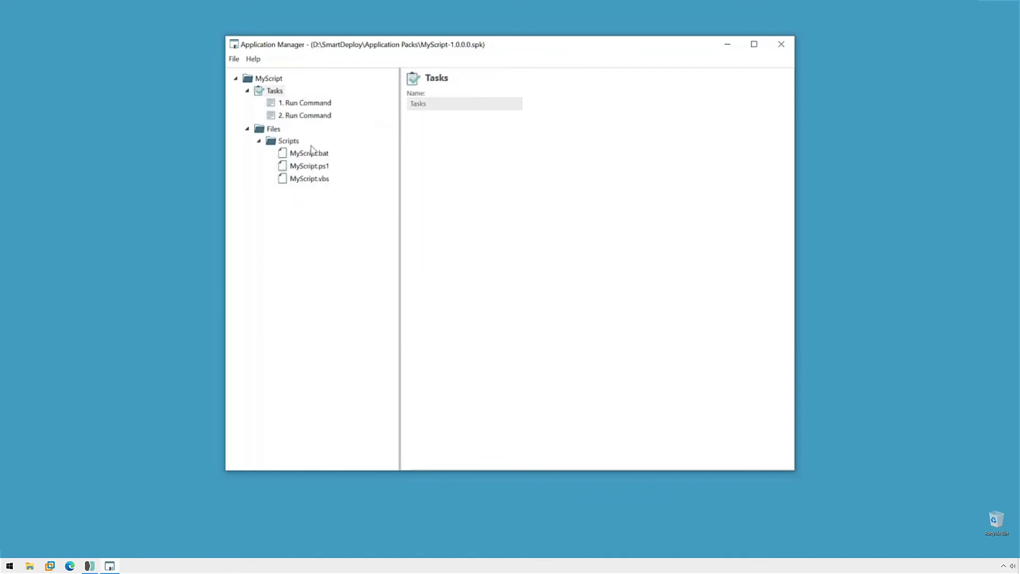
pyautogui.click(319, 104)
pyautogui.click(308, 117)
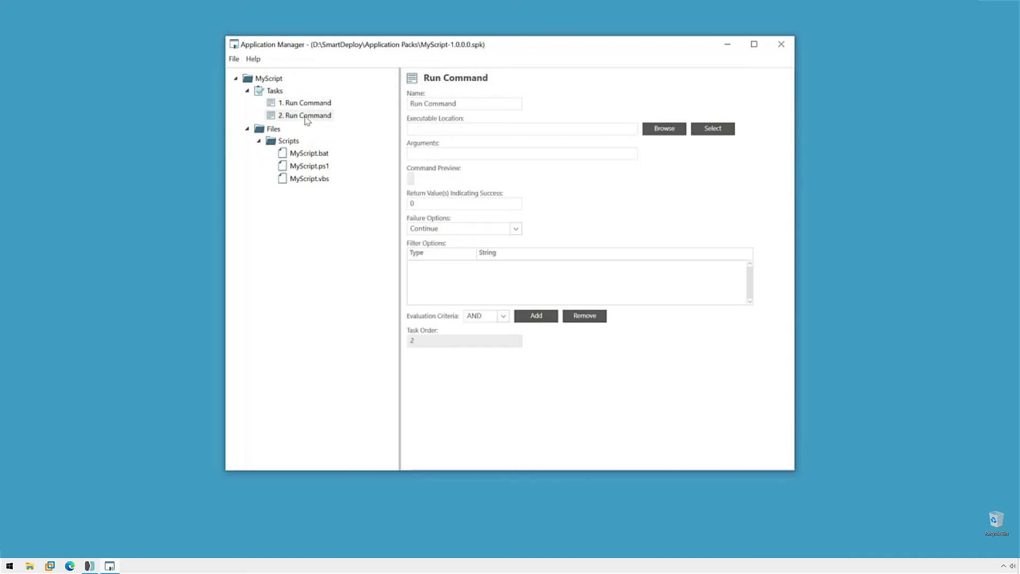
pyautogui.click(707, 130)
pyautogui.click(358, 130)
pyautogui.click(368, 142)
pyautogui.click(409, 154)
pyautogui.click(604, 425)
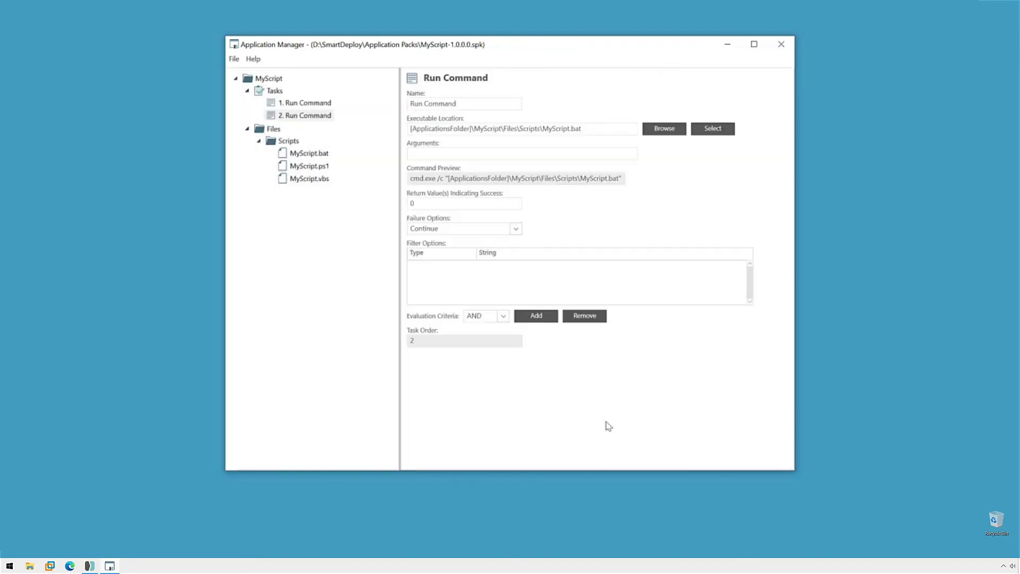
# Give the second task the argument -quiet.
pyautogui.click(327, 104)
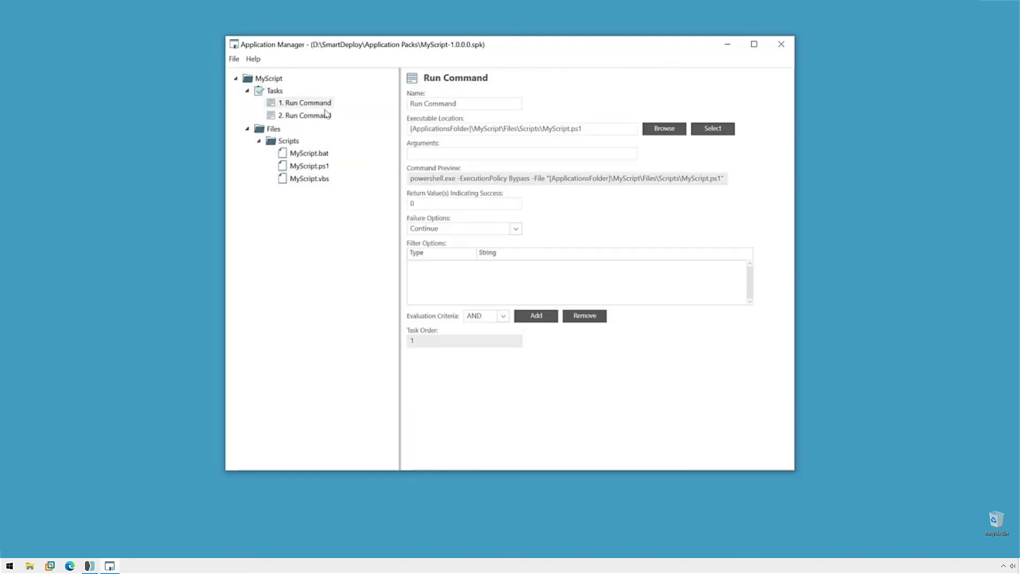
pyautogui.click(325, 115)
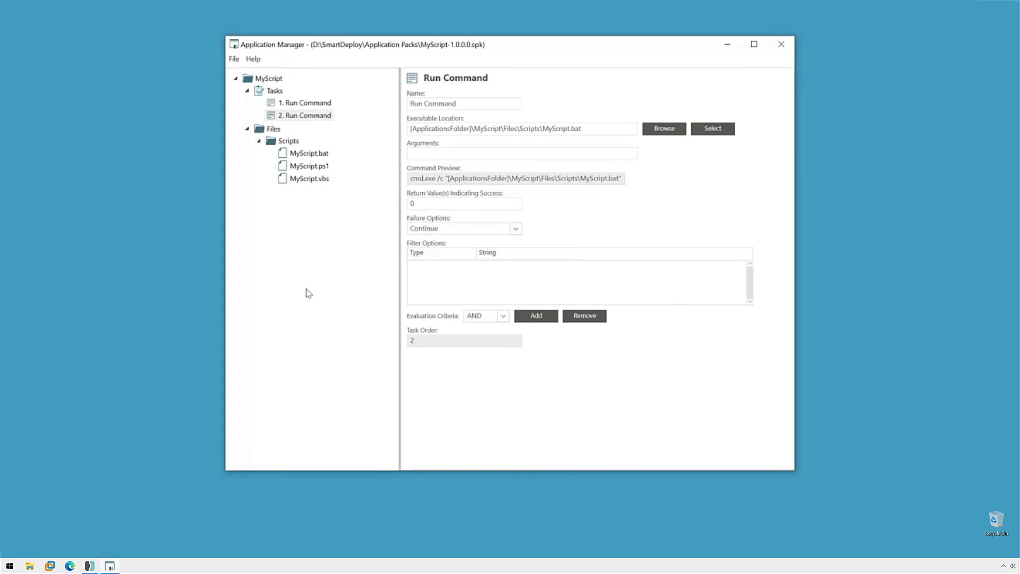
pyautogui.click(493, 156)
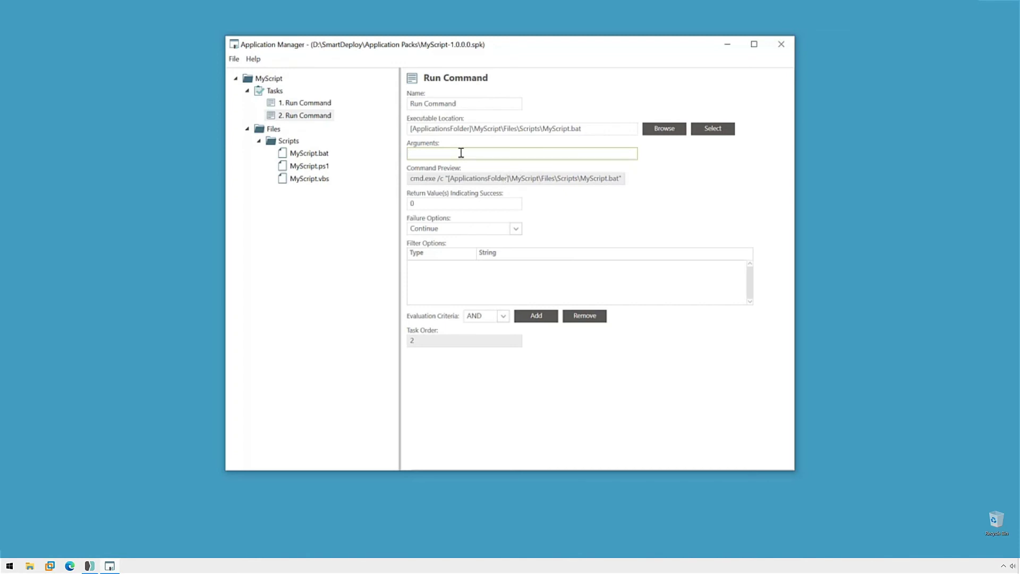
pyautogui.write('quit')
pyautogui.write('e')
pyautogui.press('BackSpace')
pyautogui.press('BackSpace')
pyautogui.write('wt')
pyautogui.press('BackSpace')
pyautogui.write('et')
# Save the MyScript pack, dismiss the missing-arguments warning, and close Application Manager.
pyautogui.click(234, 59)
pyautogui.click(274, 114)
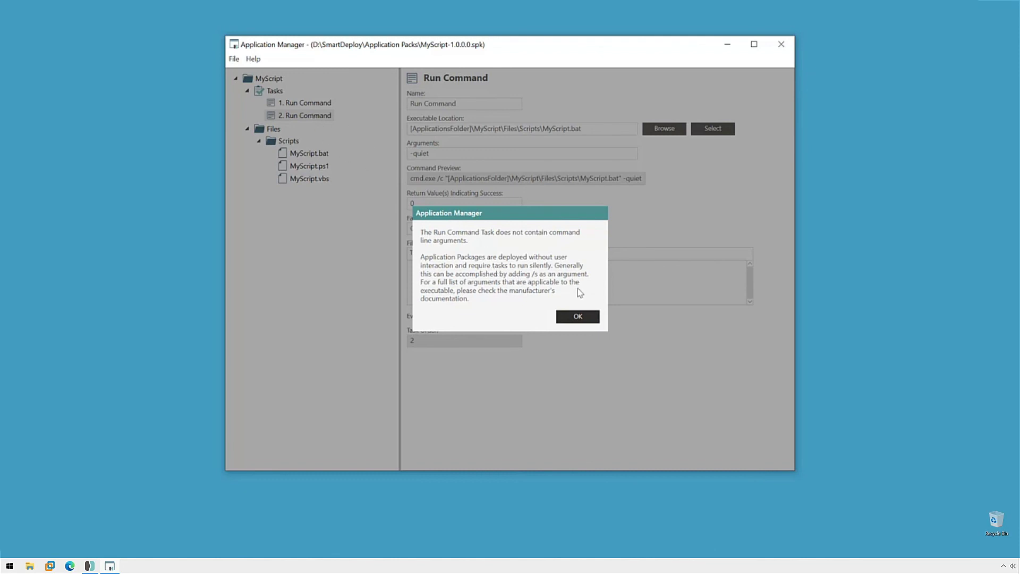
pyautogui.click(574, 317)
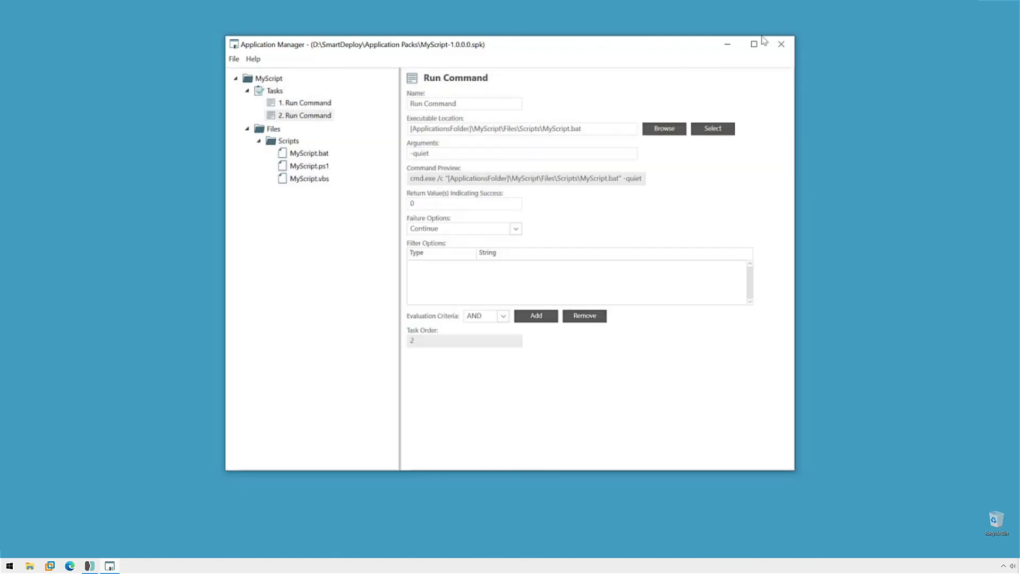
pyautogui.click(781, 44)
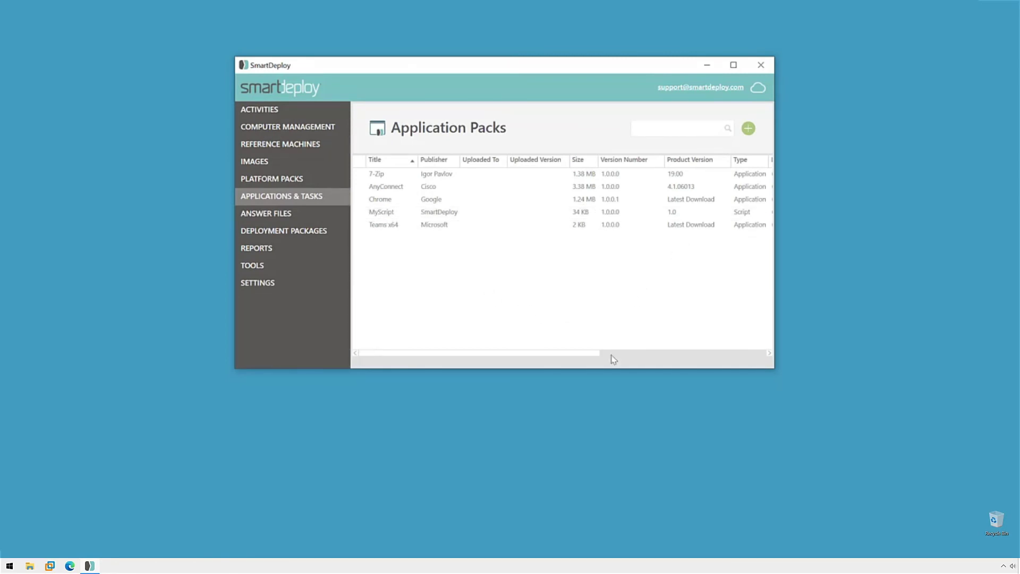
pyautogui.click(615, 354)
pyautogui.moveTo(608, 355); pyautogui.dragTo(373, 355)
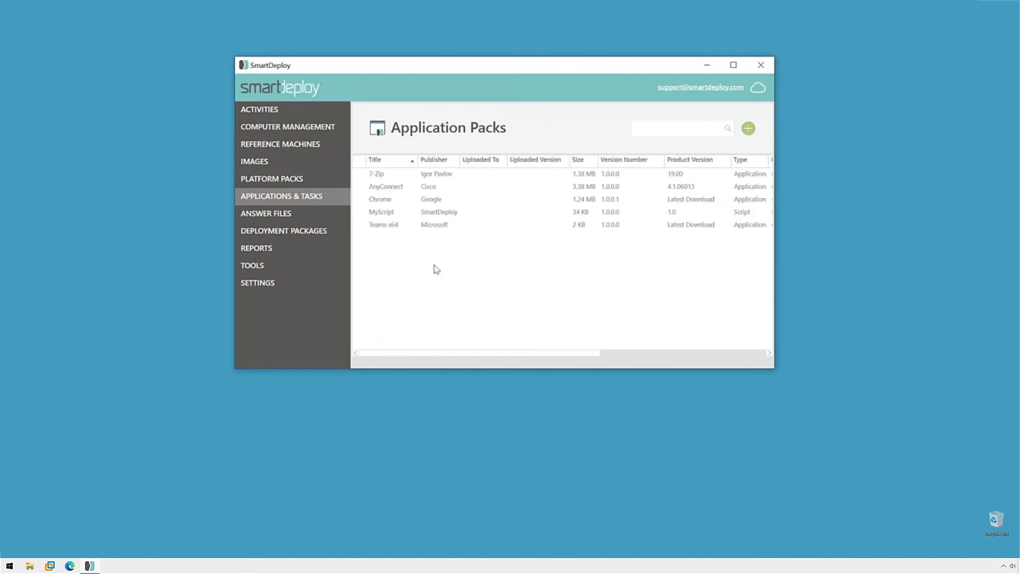